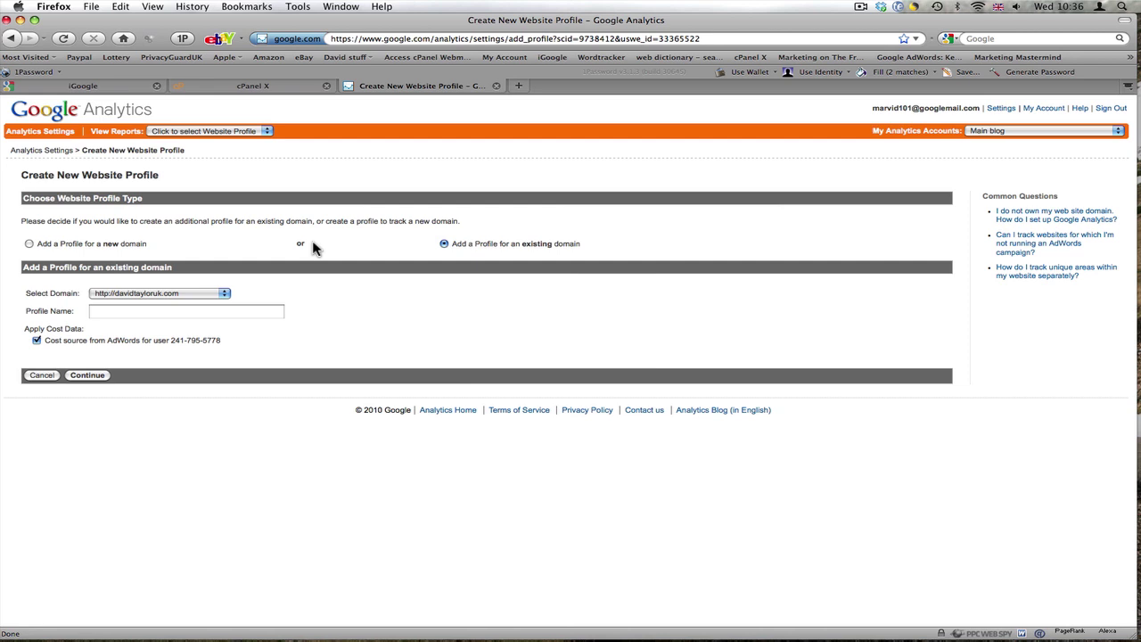
# Add a new-domain profile for easycashtools.com with the AdWords cost data box unchecked
pyautogui.click(29, 245)
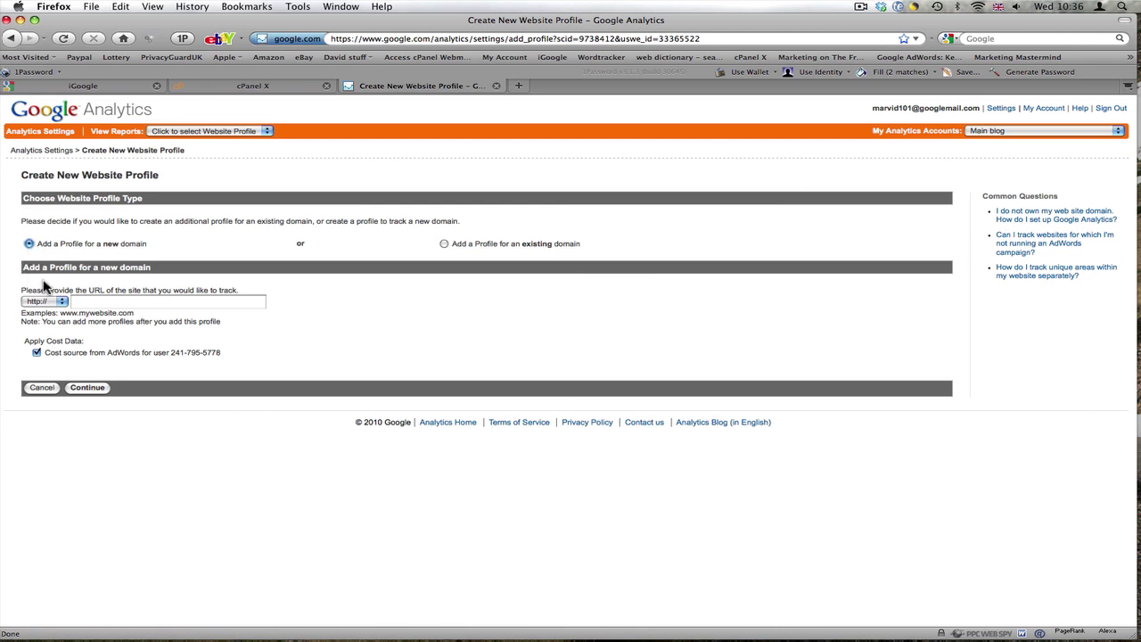
pyautogui.click(169, 304)
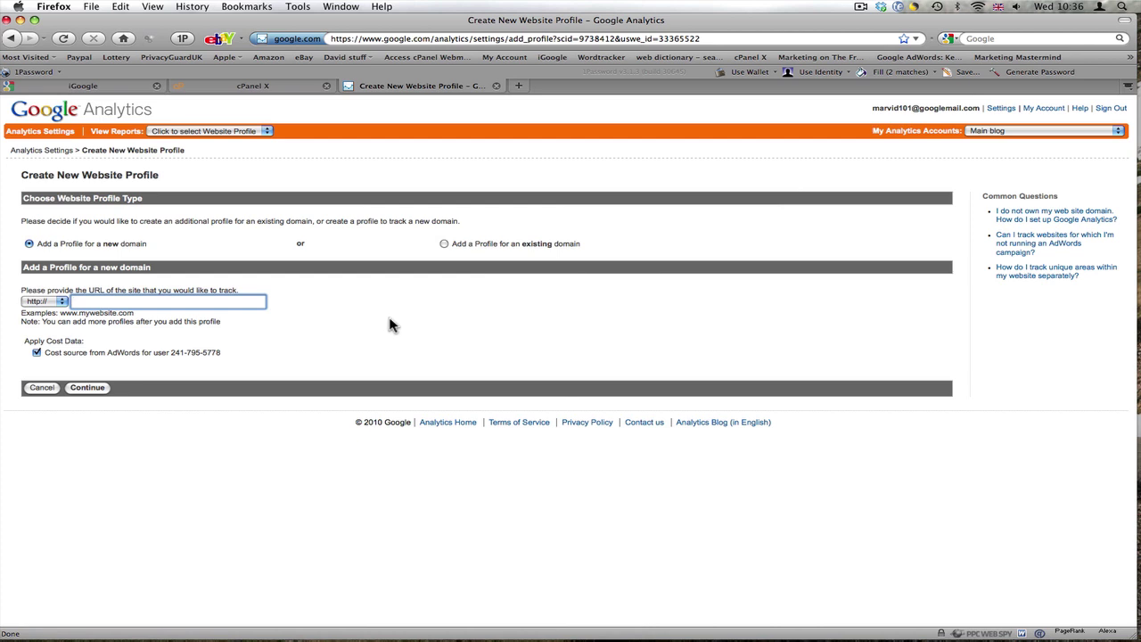
pyautogui.write('easycashtools.com')
pyautogui.click(37, 354)
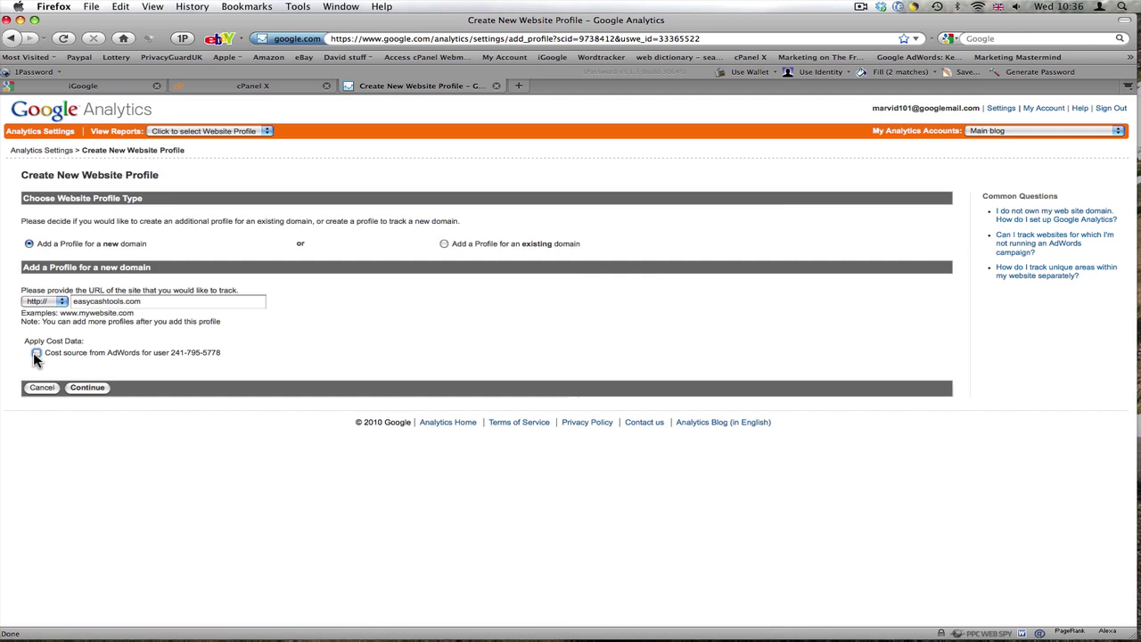
pyautogui.click(84, 390)
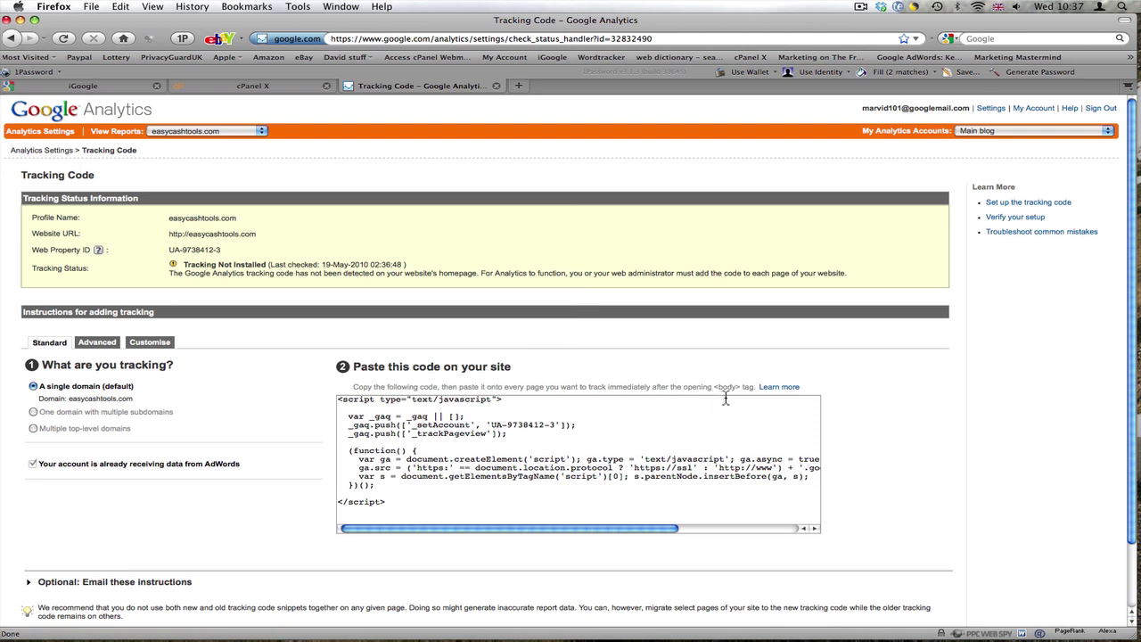
# From the cPanel dashboard, open public_html/index.htm in the File Manager's HTML Editor
pyautogui.click(235, 88)
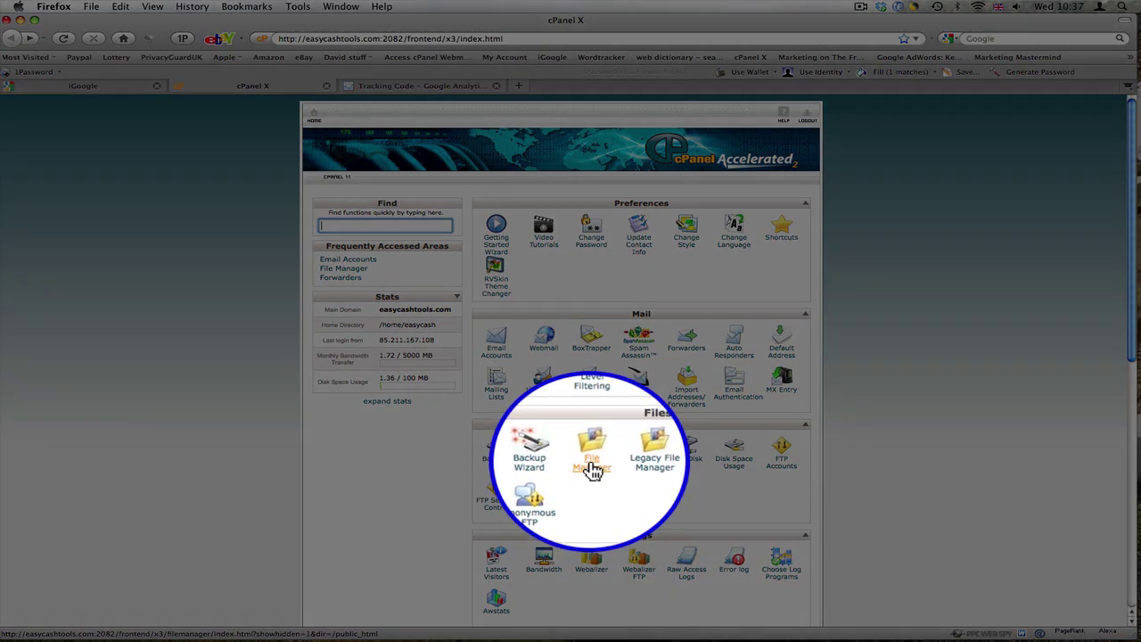
pyautogui.click(591, 465)
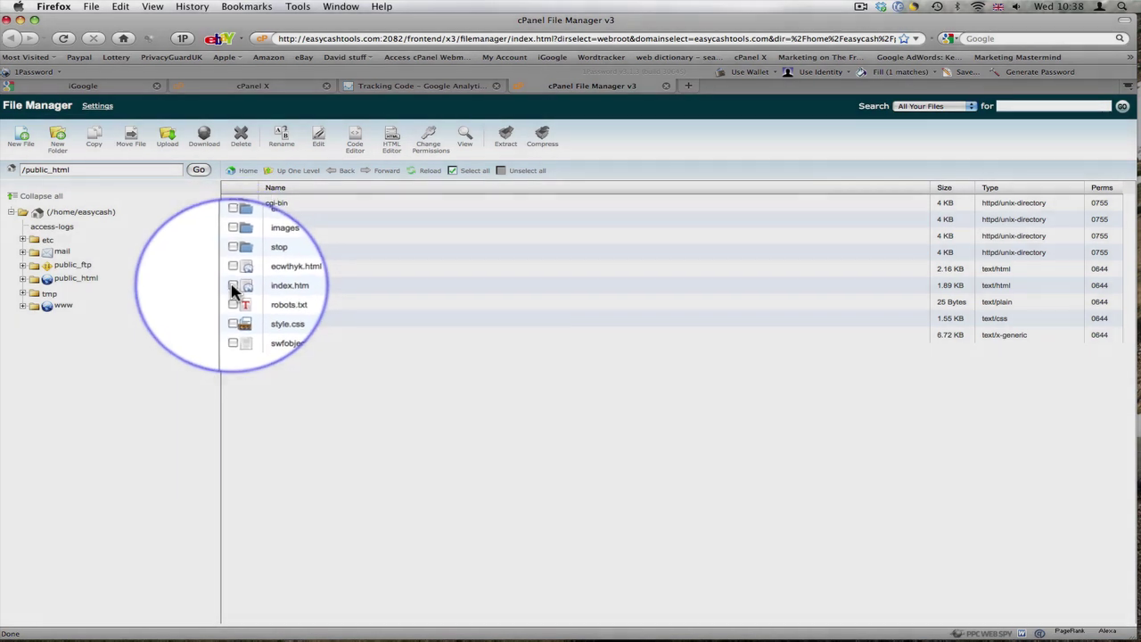
pyautogui.click(232, 285)
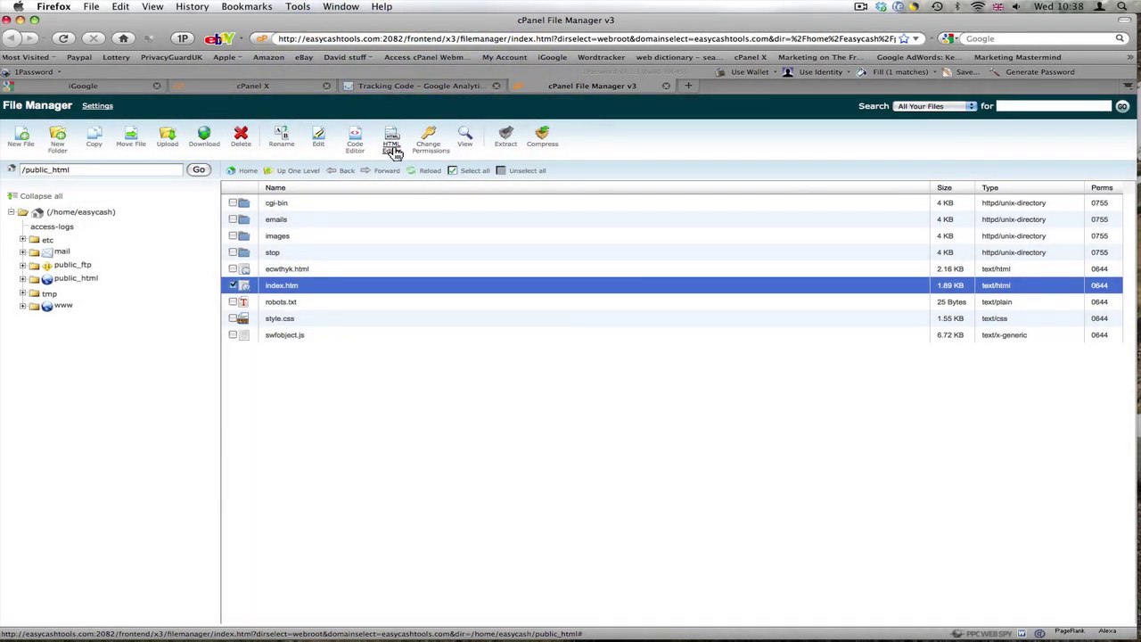
pyautogui.click(394, 150)
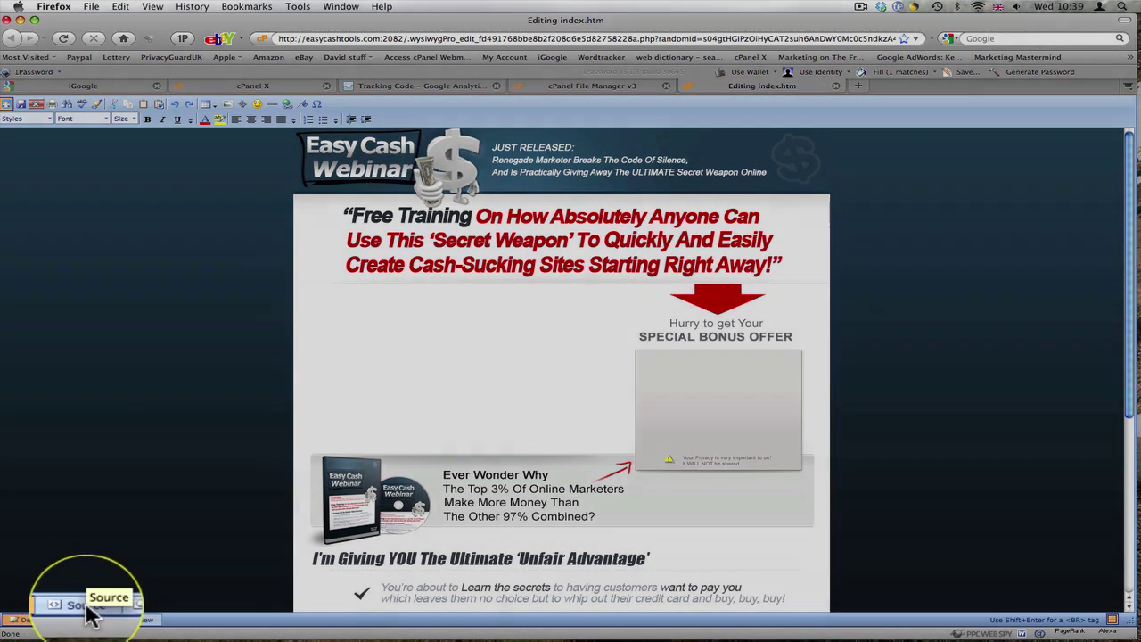
# Show index.htm as raw HTML source, scrolled back to the left edge
pyautogui.click(86, 621)
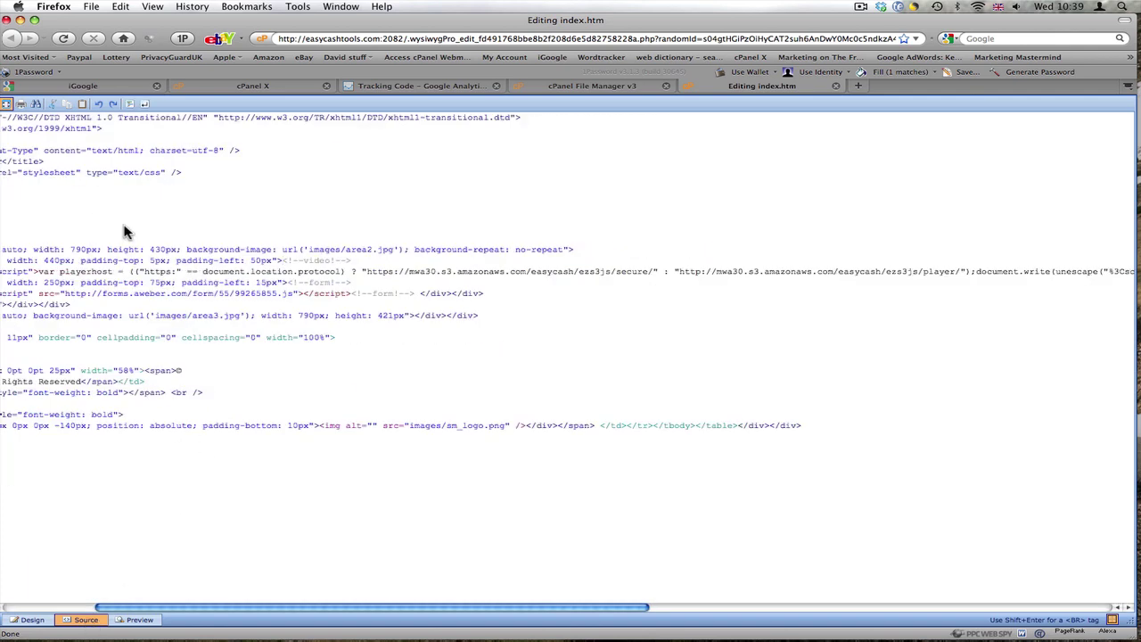
pyautogui.hscroll(-5, 124, 232)
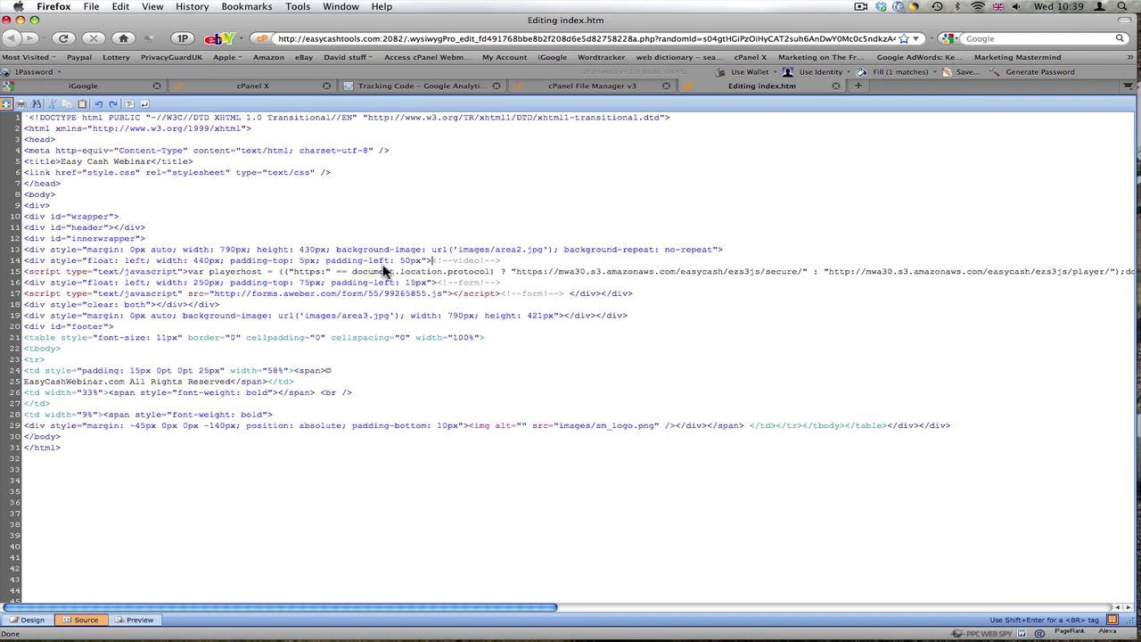
# Copy the entire Google Analytics tracking snippet and return to the index.htm editor
pyautogui.click(429, 89)
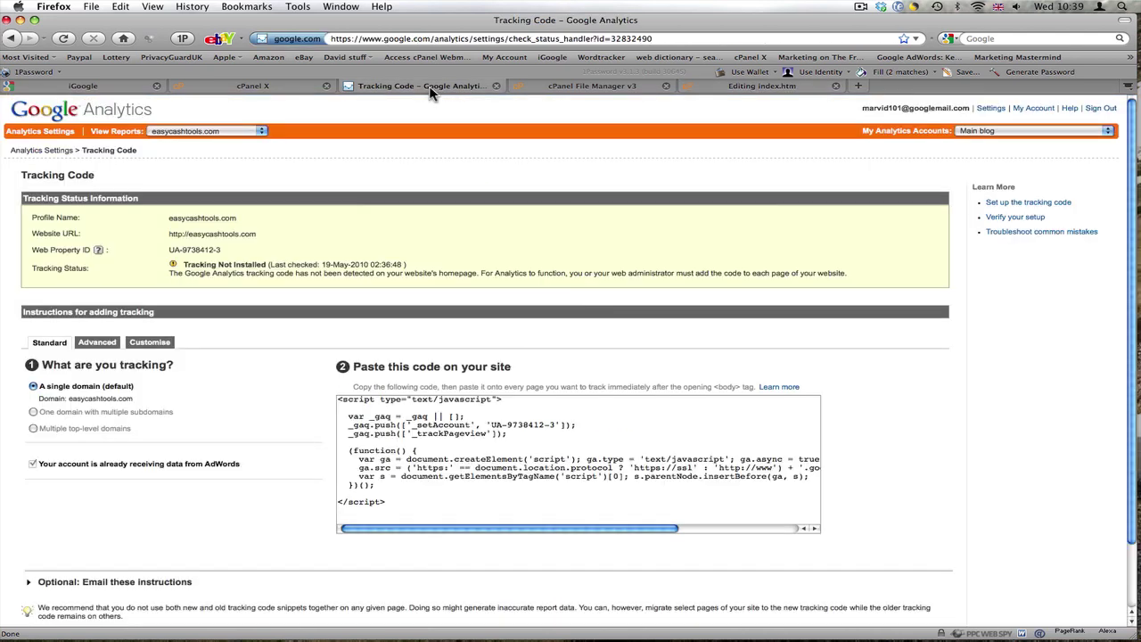
pyautogui.click(393, 425)
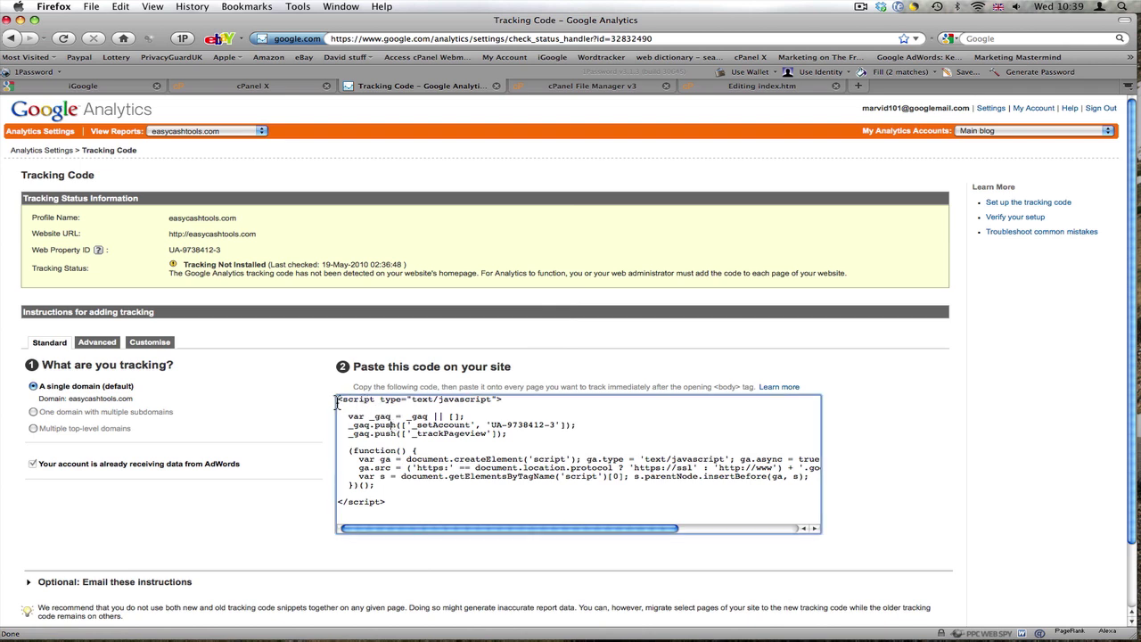
pyautogui.rightClick(415, 425)
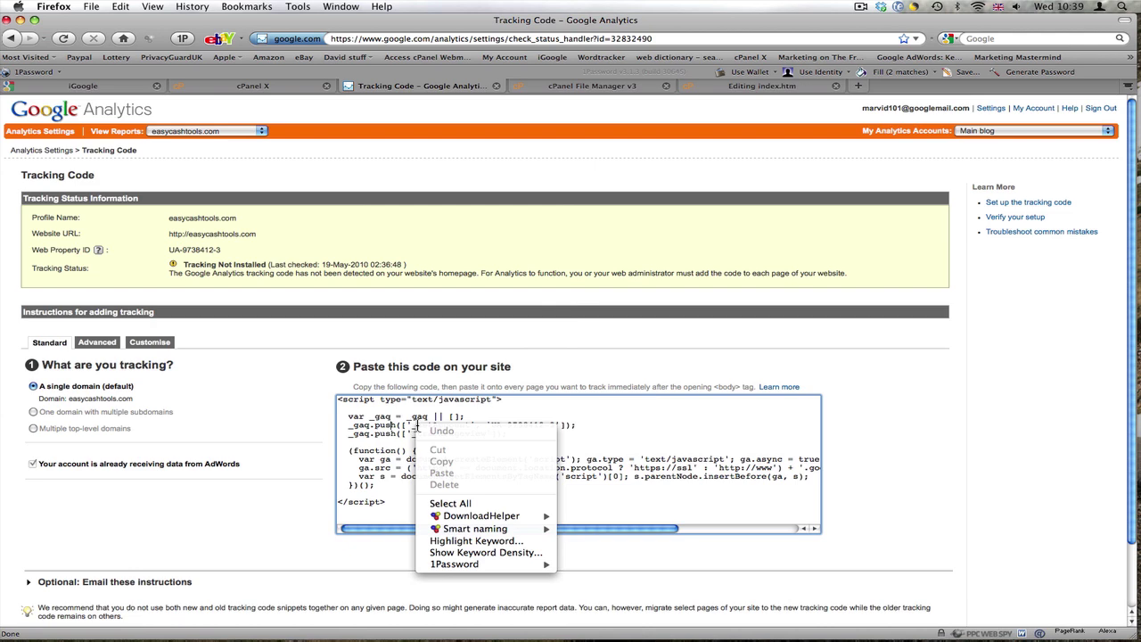
pyautogui.click(452, 505)
pyautogui.rightClick(421, 436)
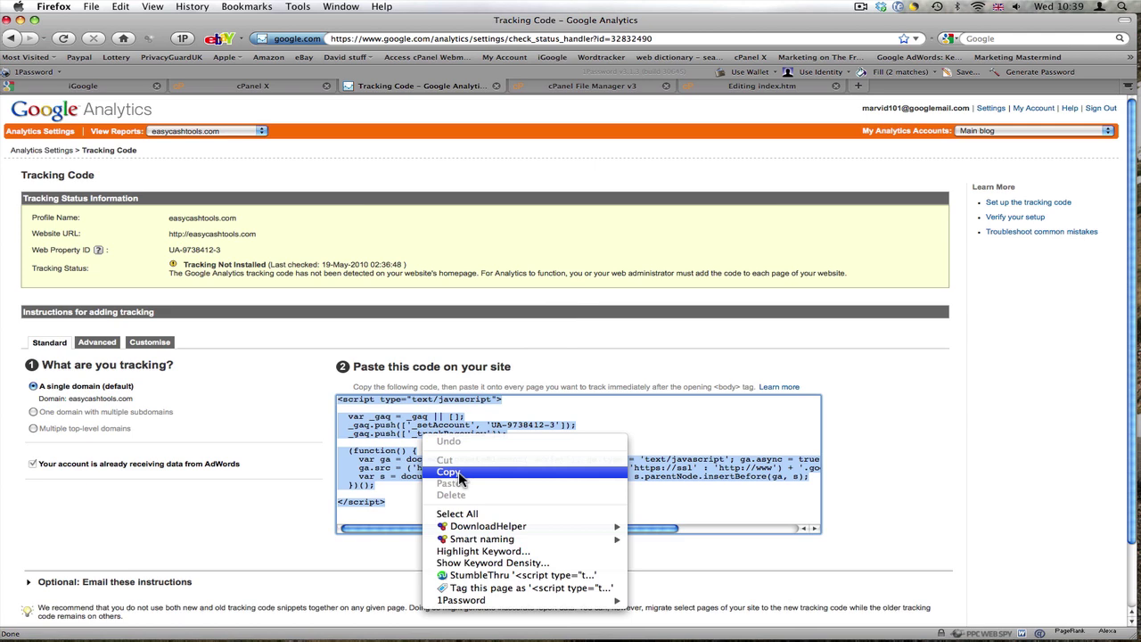
pyautogui.click(450, 472)
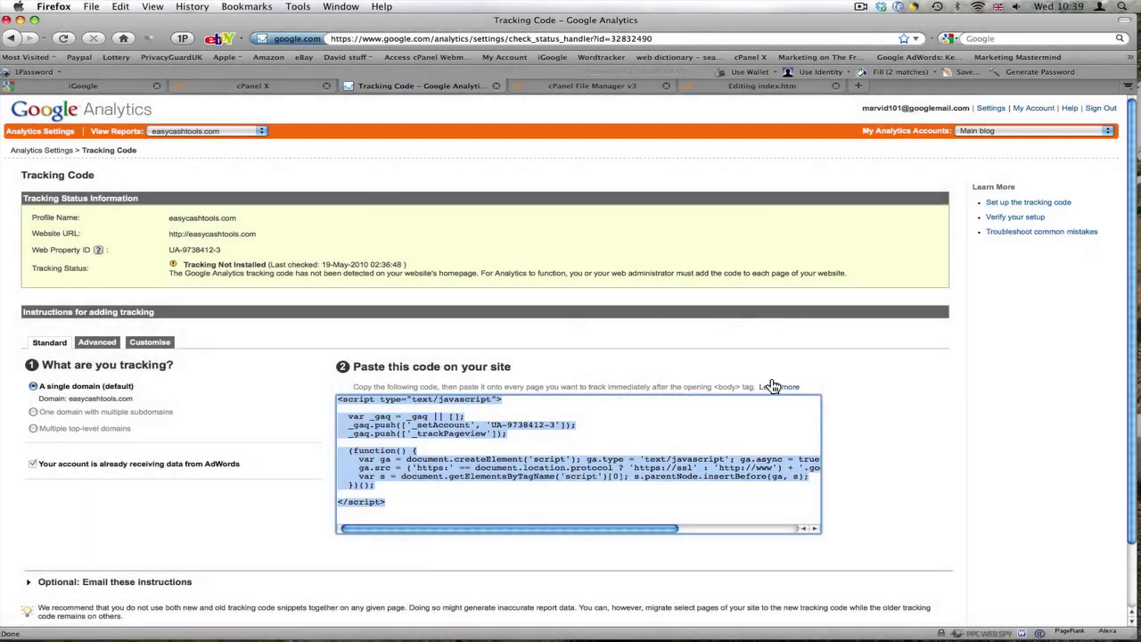
pyautogui.click(756, 88)
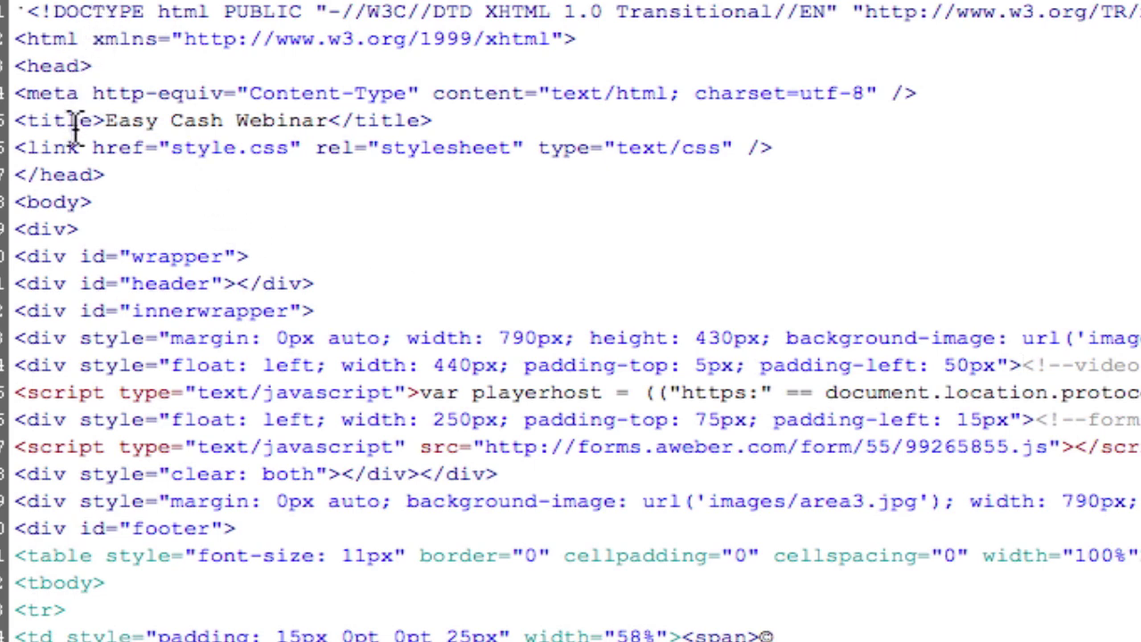
# Paste the tracking code on a new line right after index.htm's opening <body> tag
pyautogui.click(92, 204)
pyautogui.press('Return')
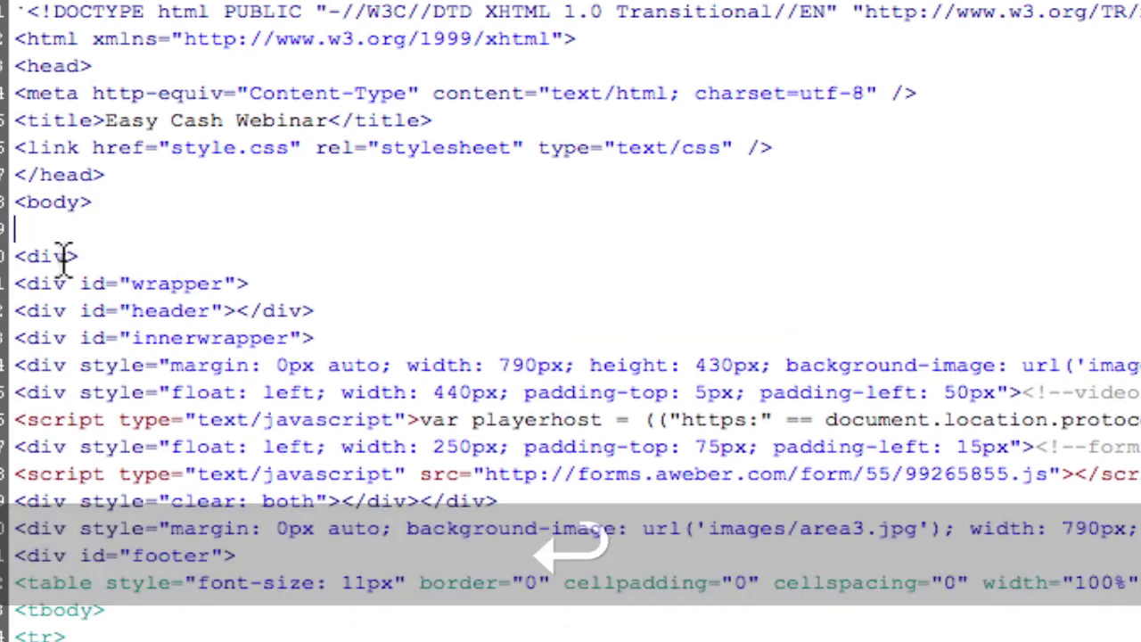
pyautogui.press('Left')
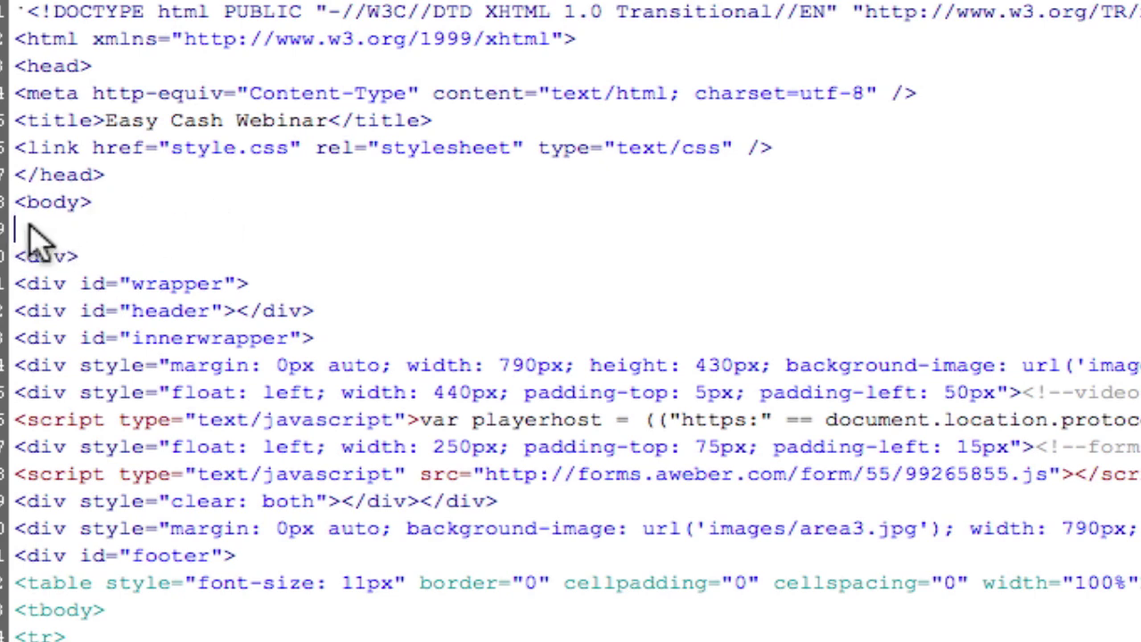
pyautogui.press('super+a')
pyautogui.press('super+a')
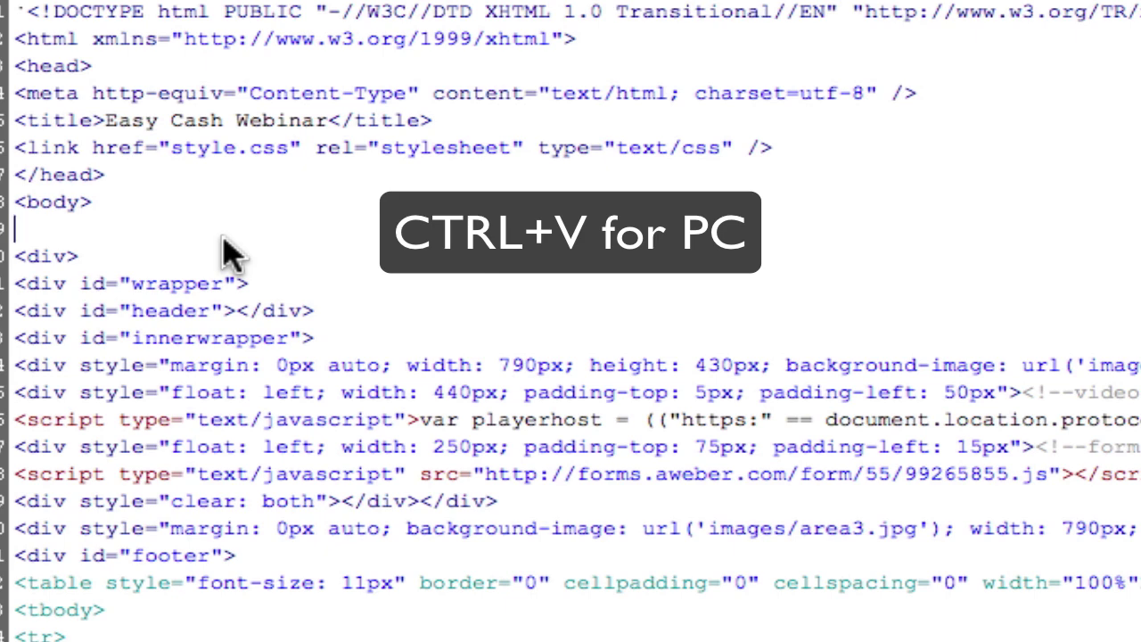
pyautogui.press('super')
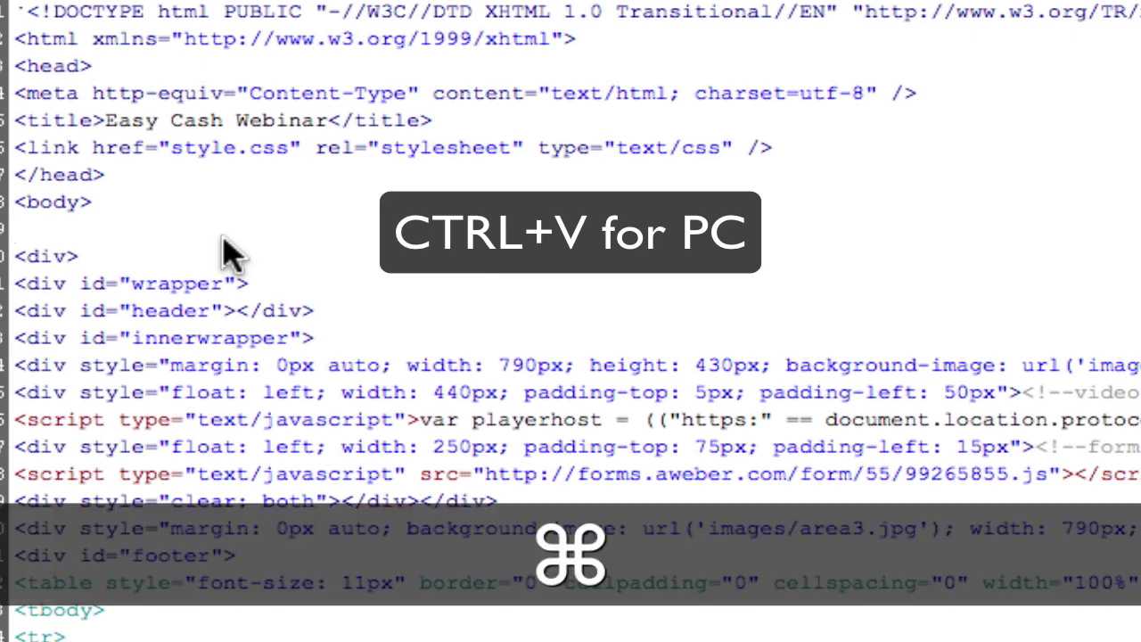
pyautogui.press('super+v')
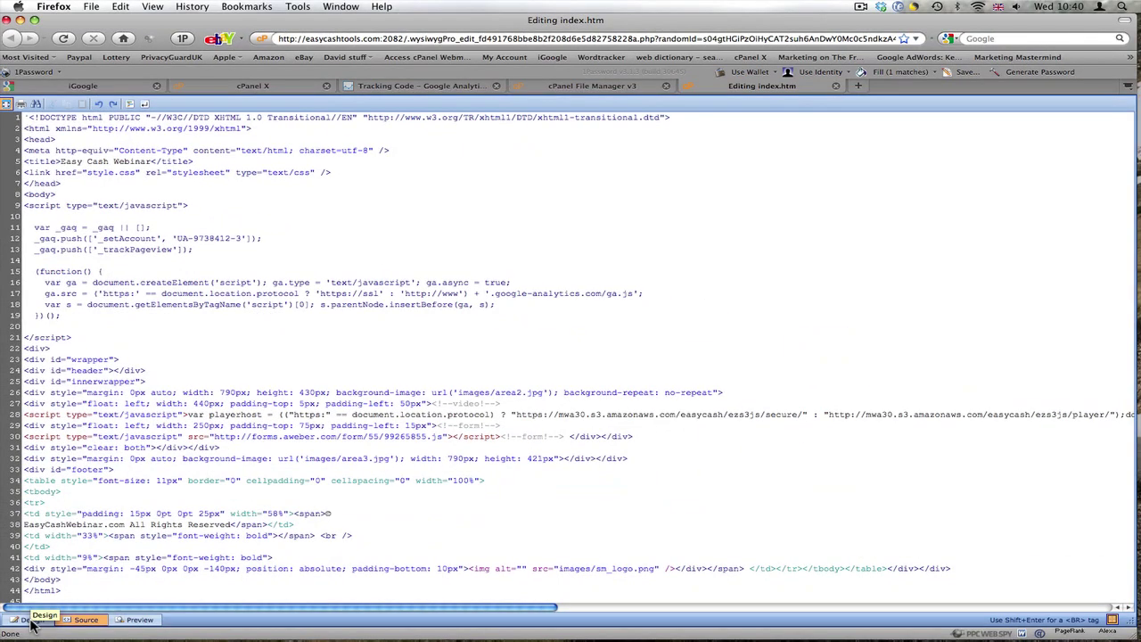
# Try saving, reopen index.htm's source at the body tag, then cancel the edit unsaved
pyautogui.click(31, 621)
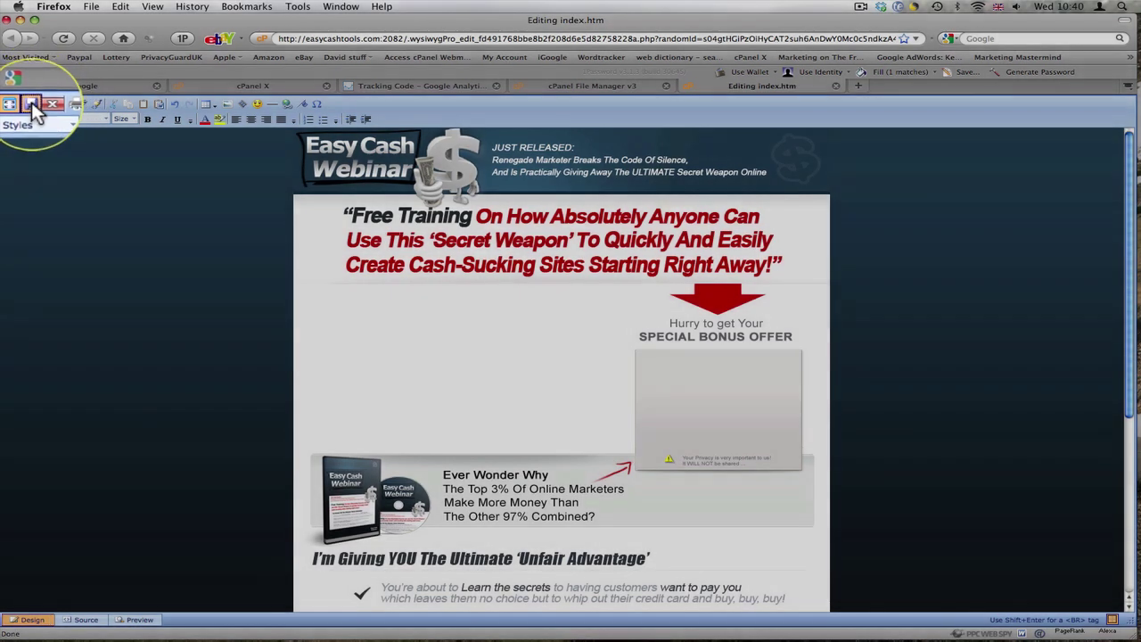
pyautogui.click(31, 103)
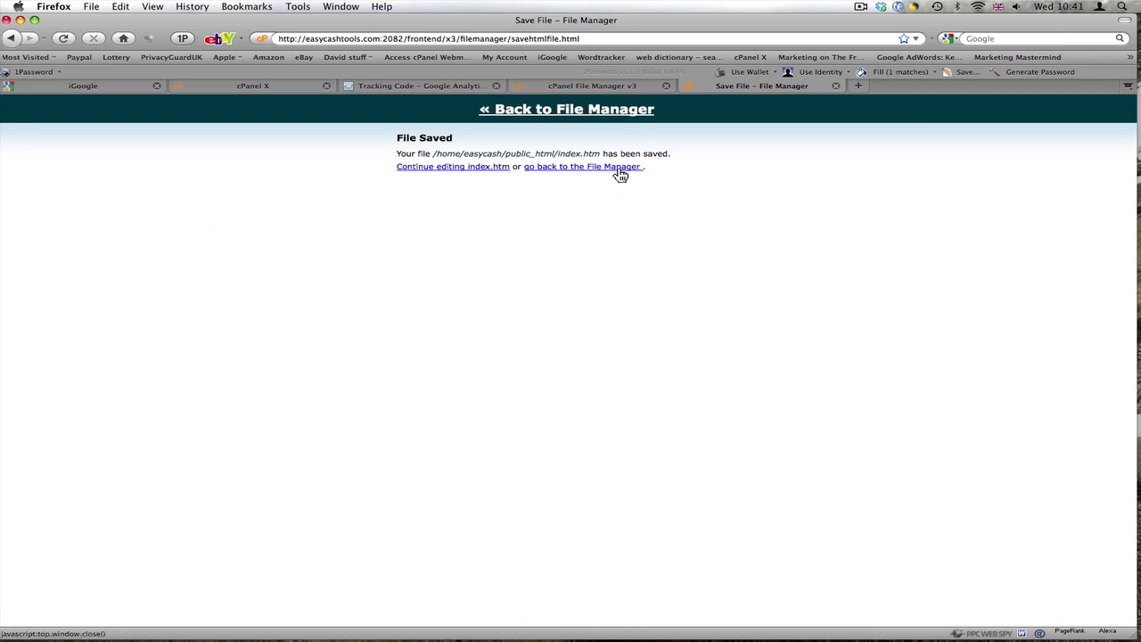
pyautogui.click(446, 176)
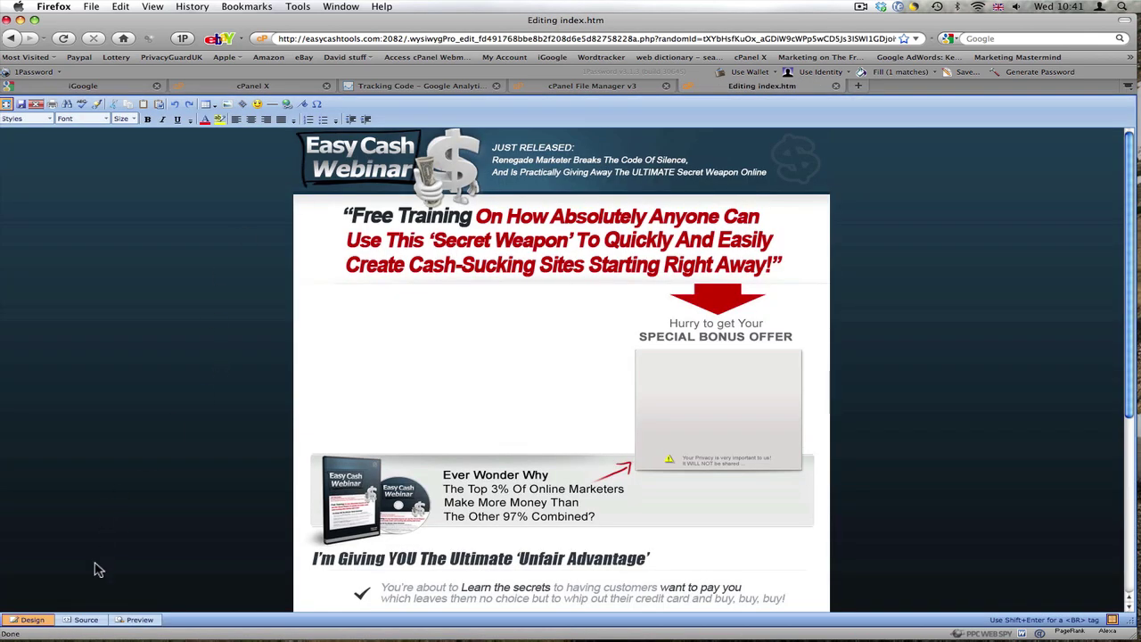
pyautogui.click(86, 622)
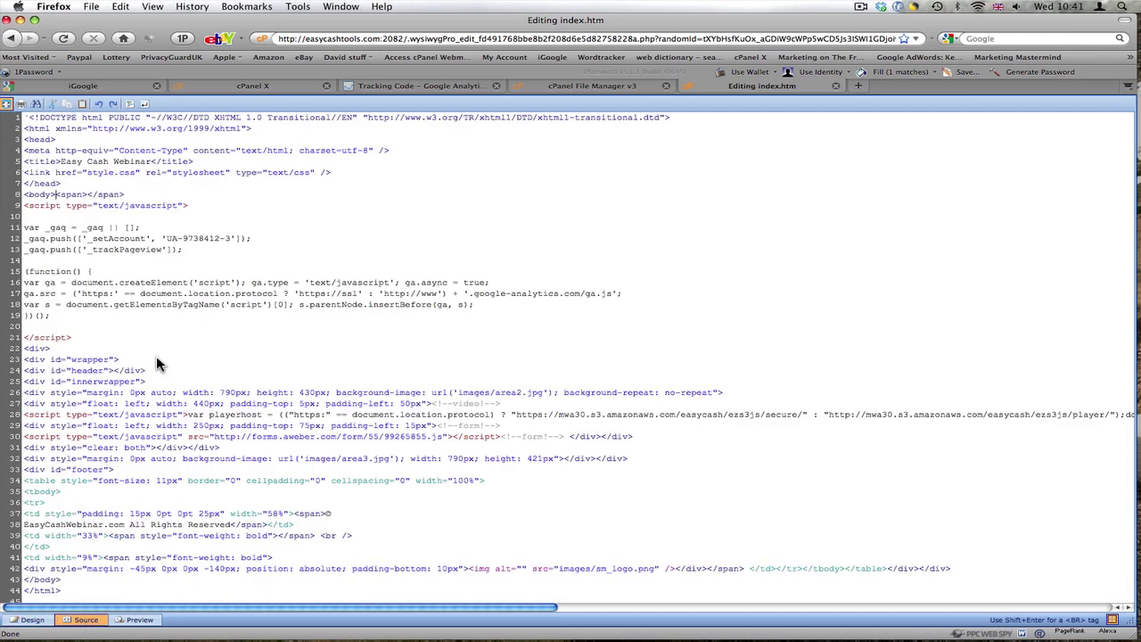
pyautogui.click(56, 194)
pyautogui.click(32, 621)
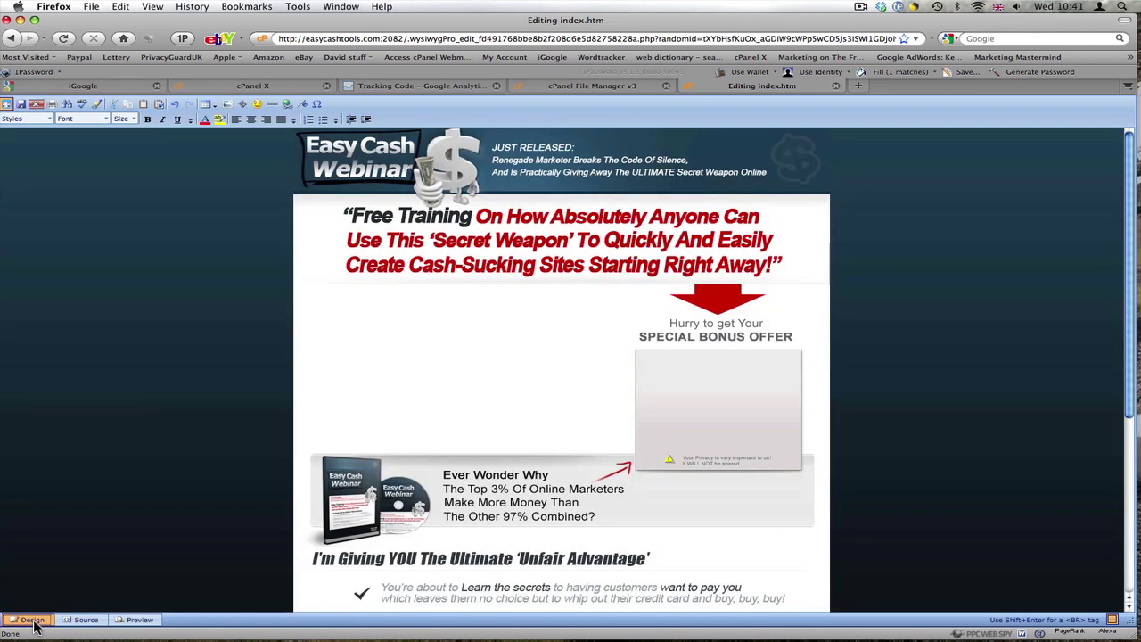
pyautogui.click(36, 106)
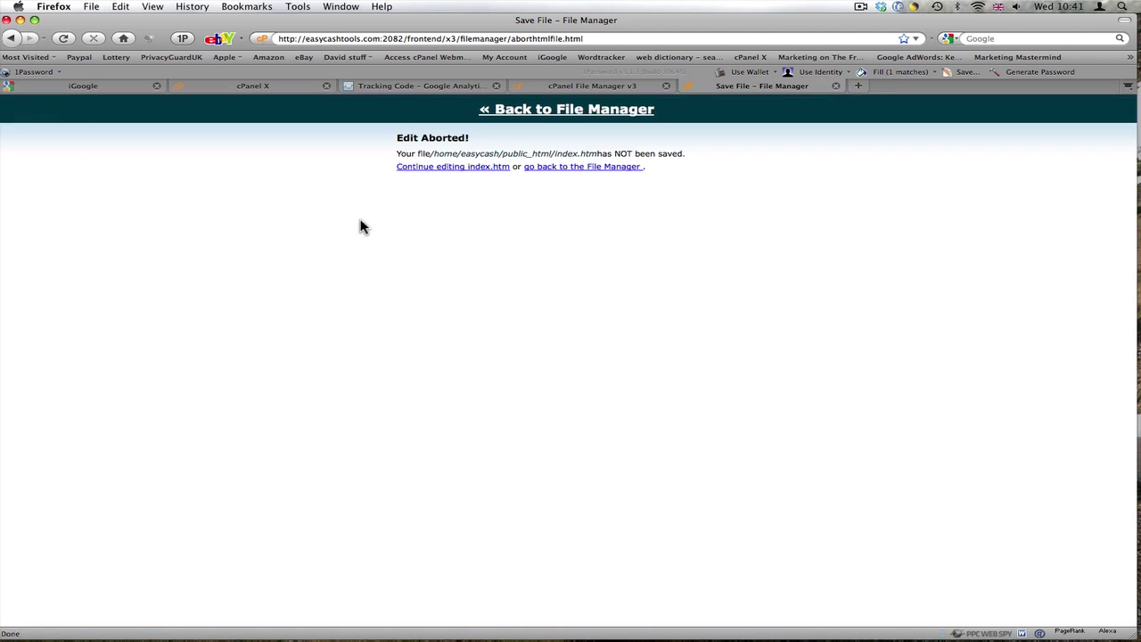
# Back in the file list, swap the selection from index.htm to ecwthyk.html and open it in the HTML Editor
pyautogui.click(572, 168)
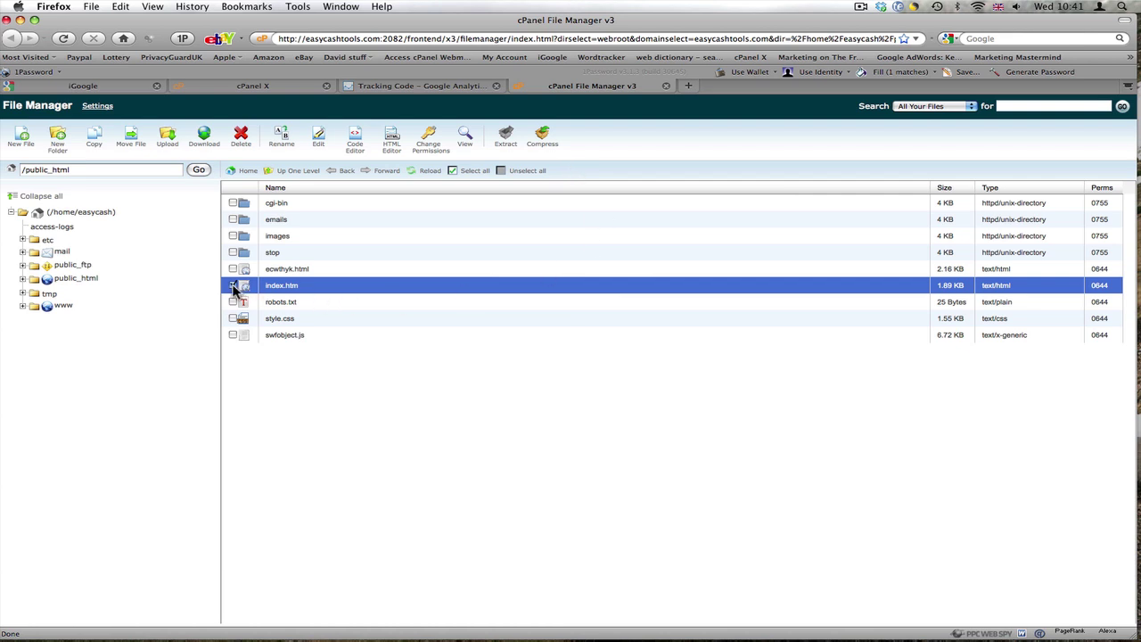
pyautogui.click(233, 285)
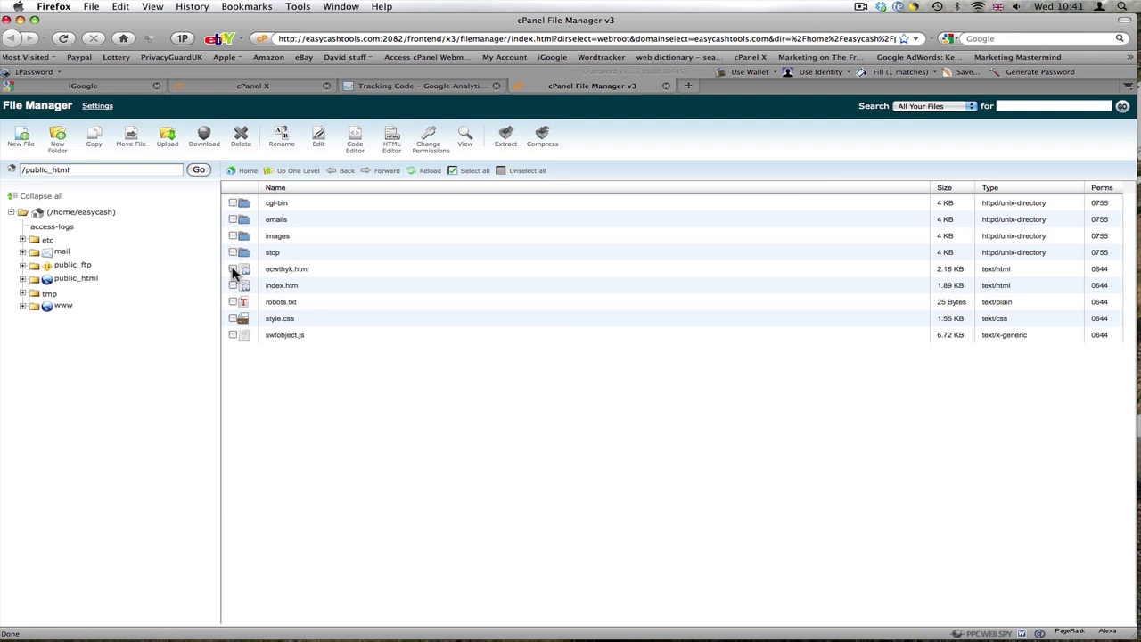
pyautogui.click(232, 269)
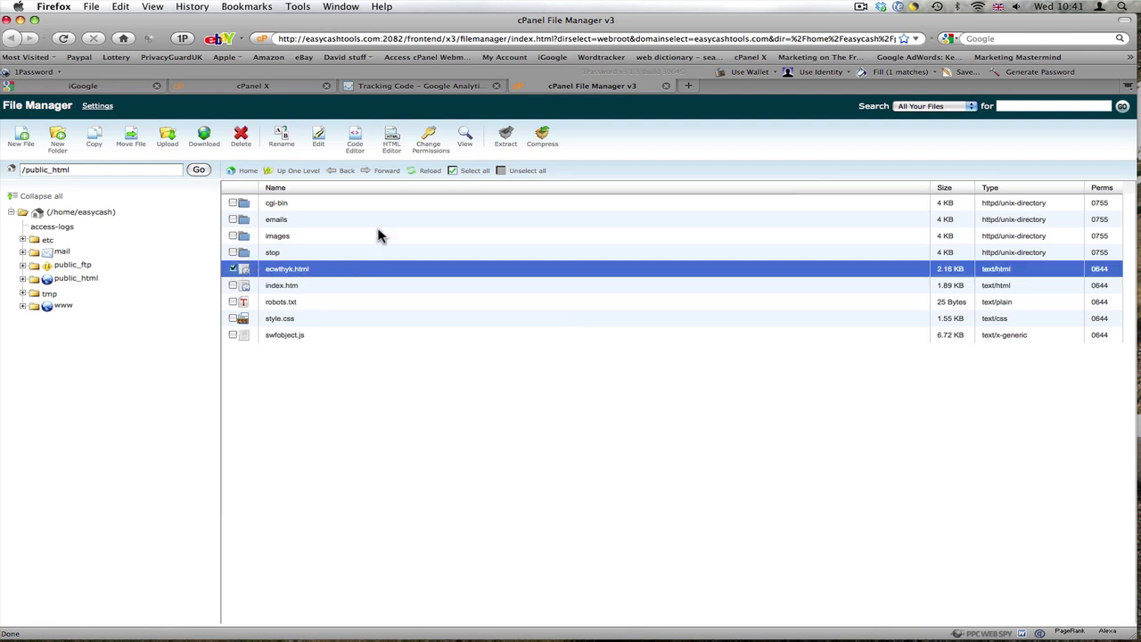
pyautogui.click(393, 149)
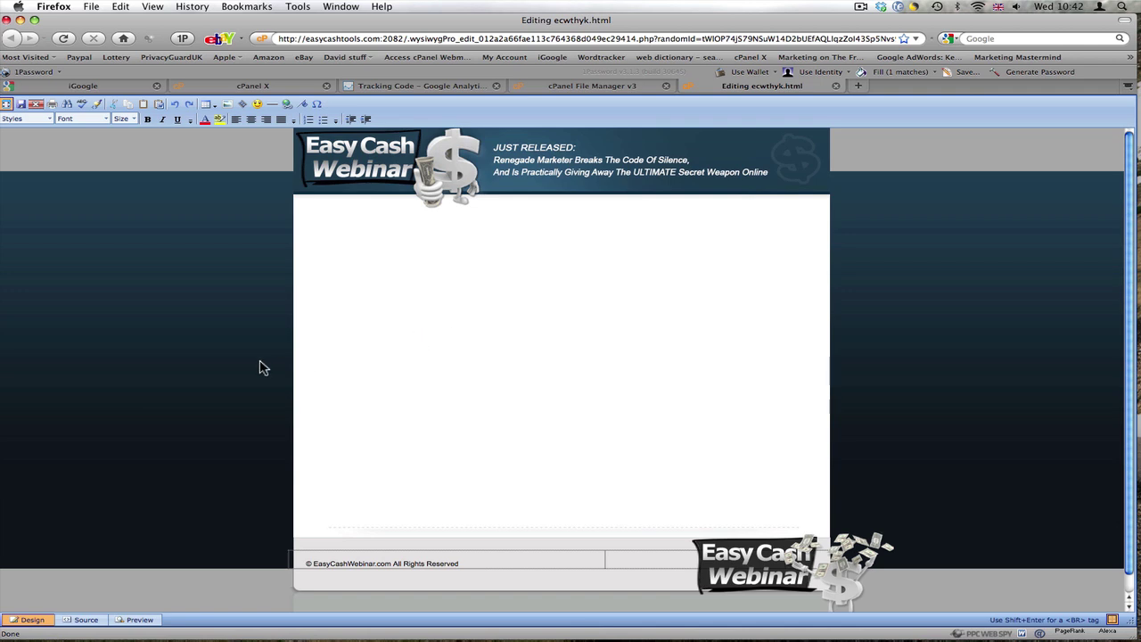
pyautogui.click(132, 621)
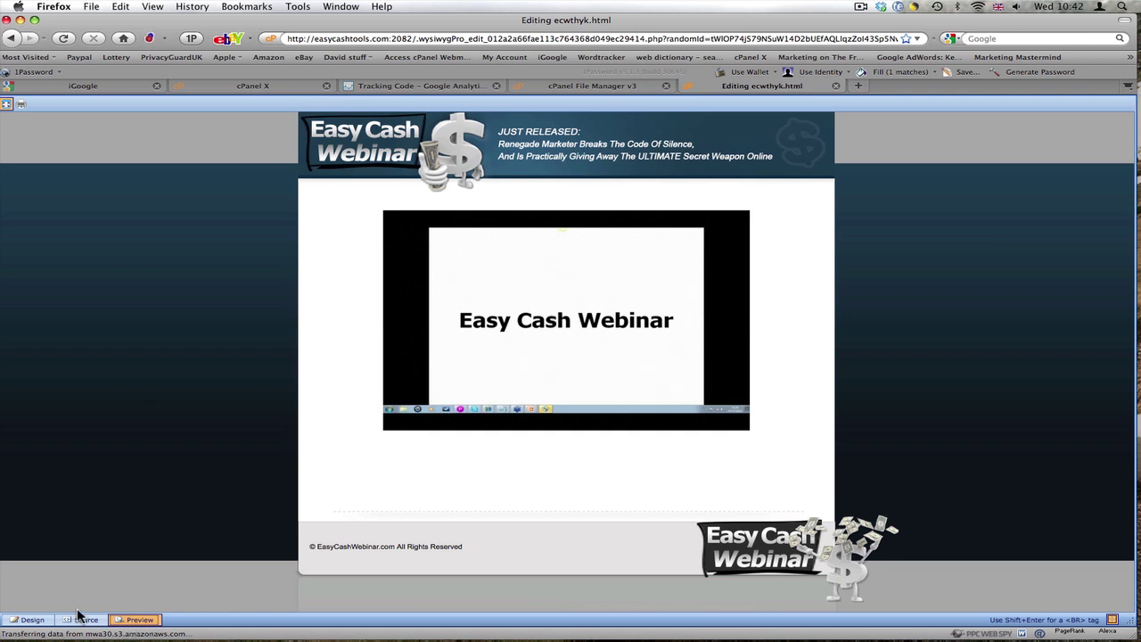
pyautogui.click(32, 621)
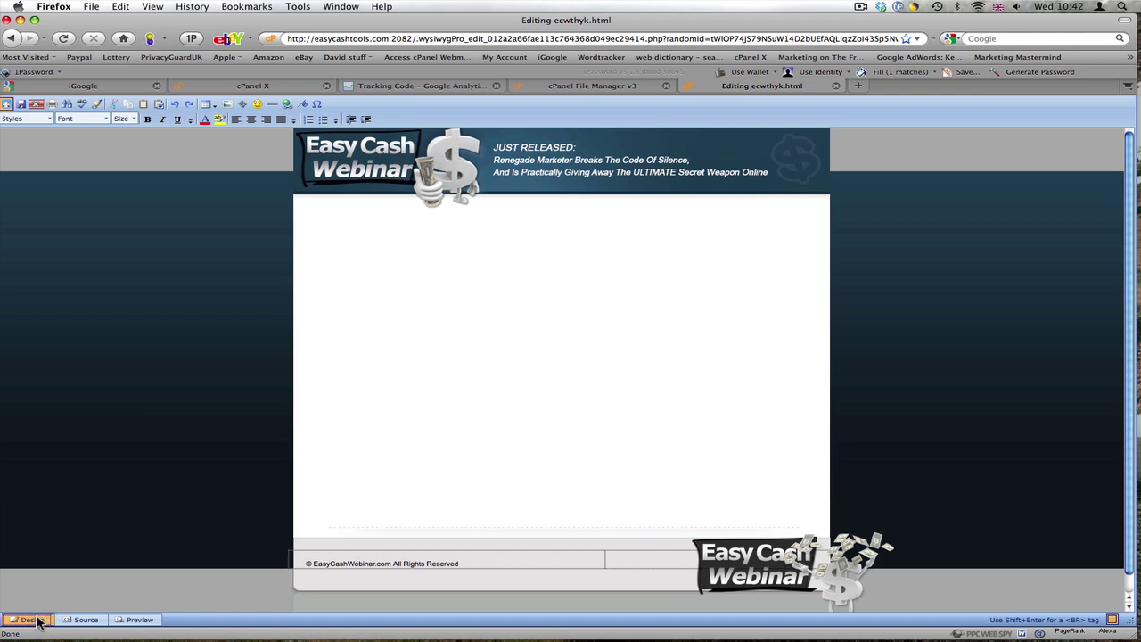
# Show ecwthyk.html as raw HTML source, scrolled fully left to line starts
pyautogui.click(87, 620)
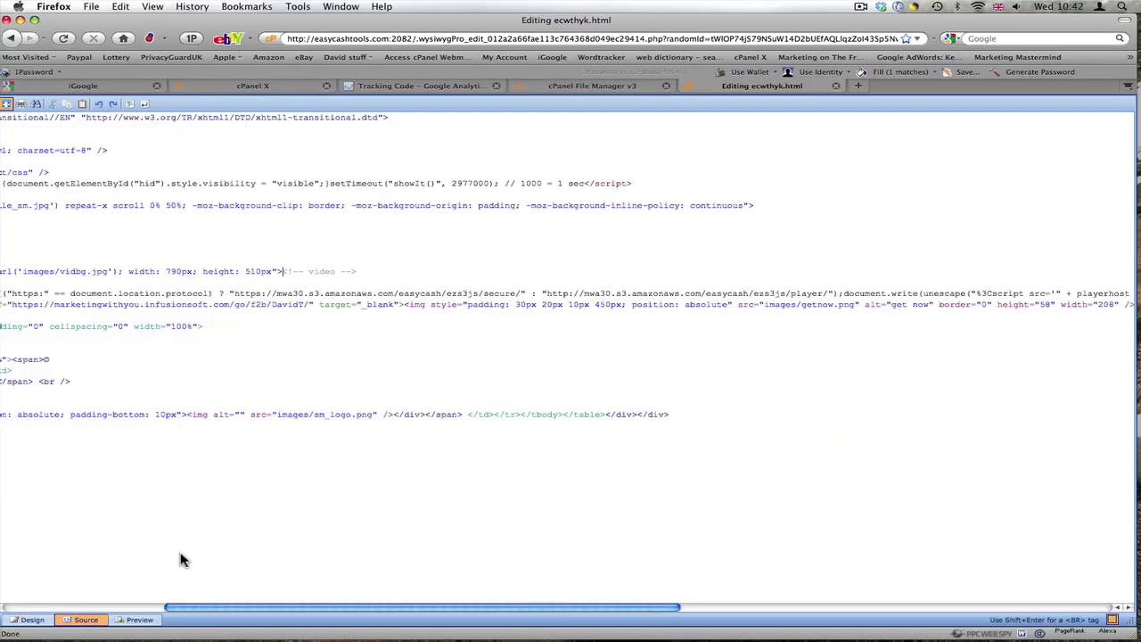
pyautogui.hscroll(-6, 239, 535)
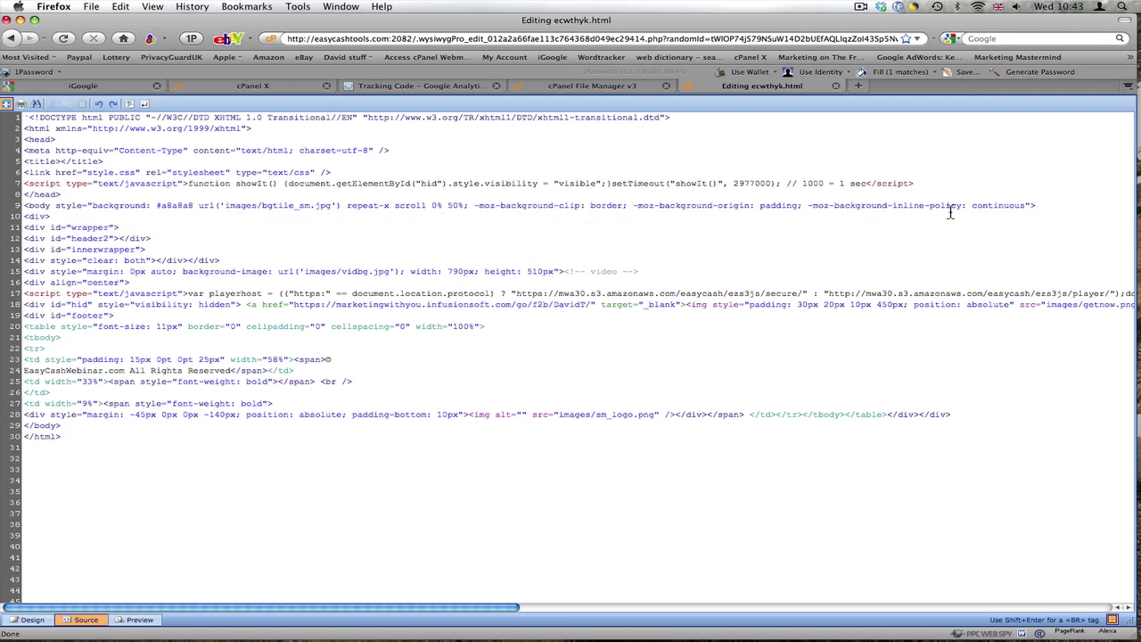
# Add a new line after ecwthyk.html's <body> tag and paste the tracking script onto it
pyautogui.click(1037, 212)
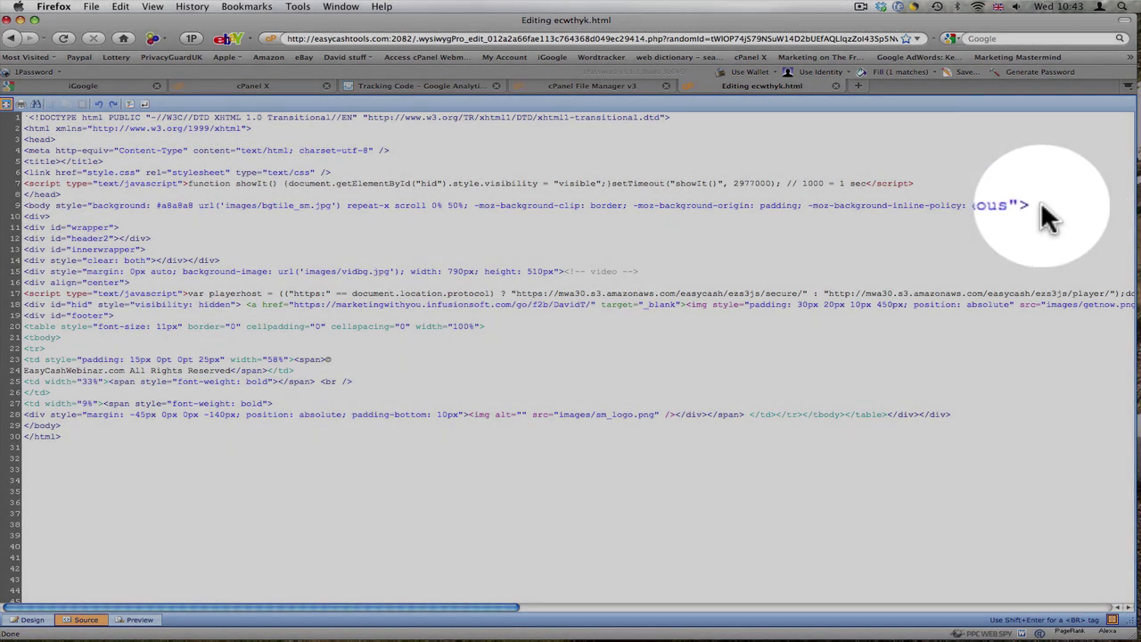
pyautogui.press('Return')
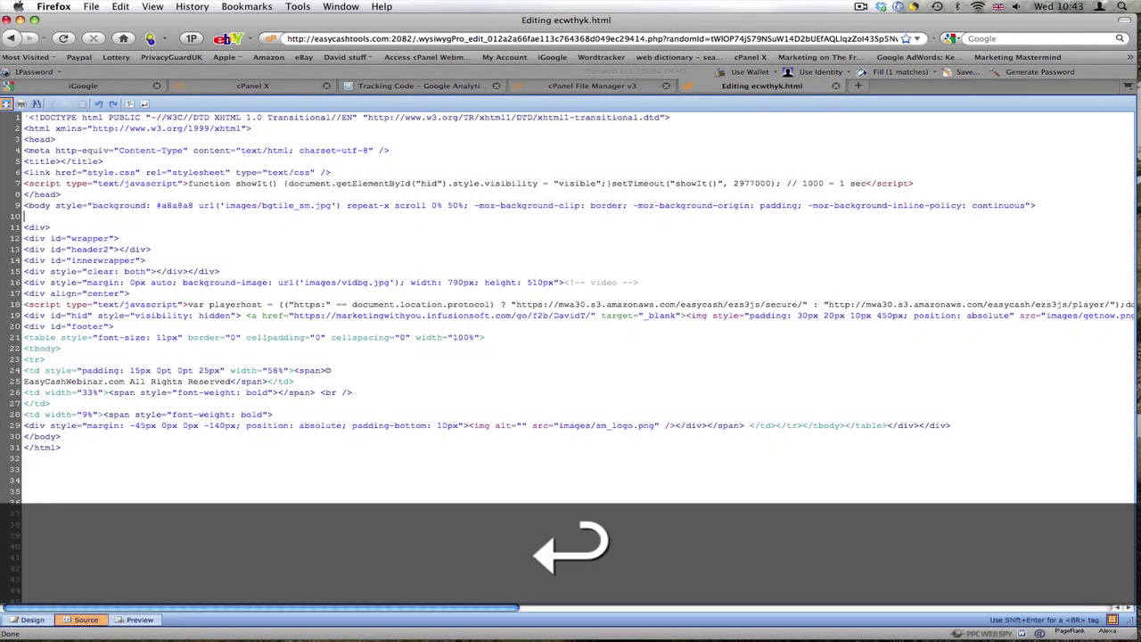
pyautogui.rightClick(29, 221)
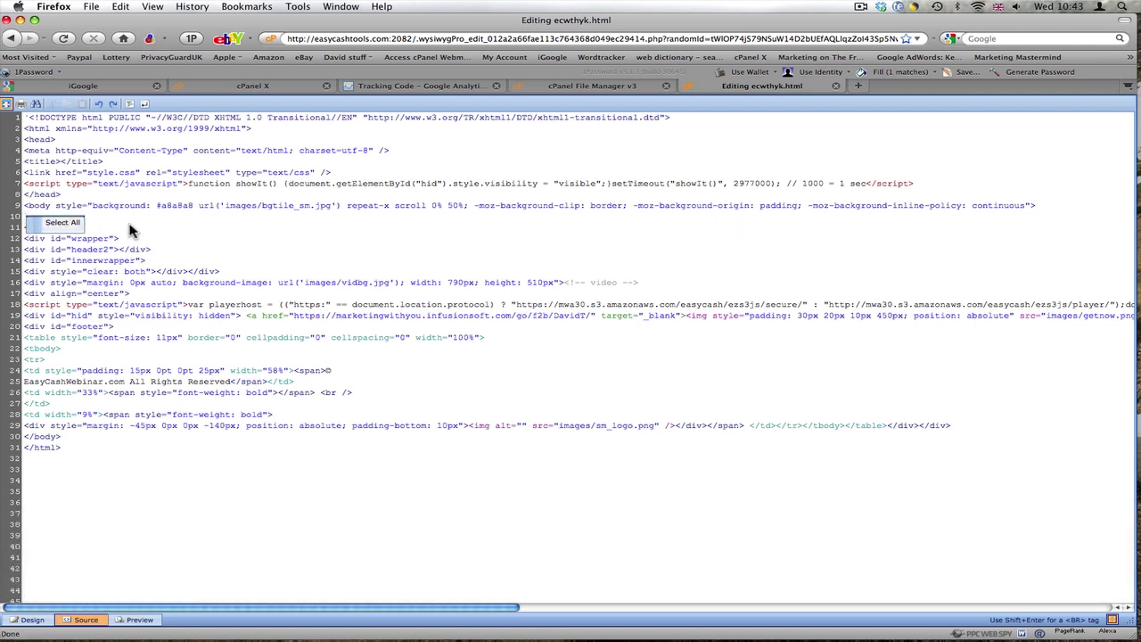
pyautogui.click(129, 230)
pyautogui.click(26, 218)
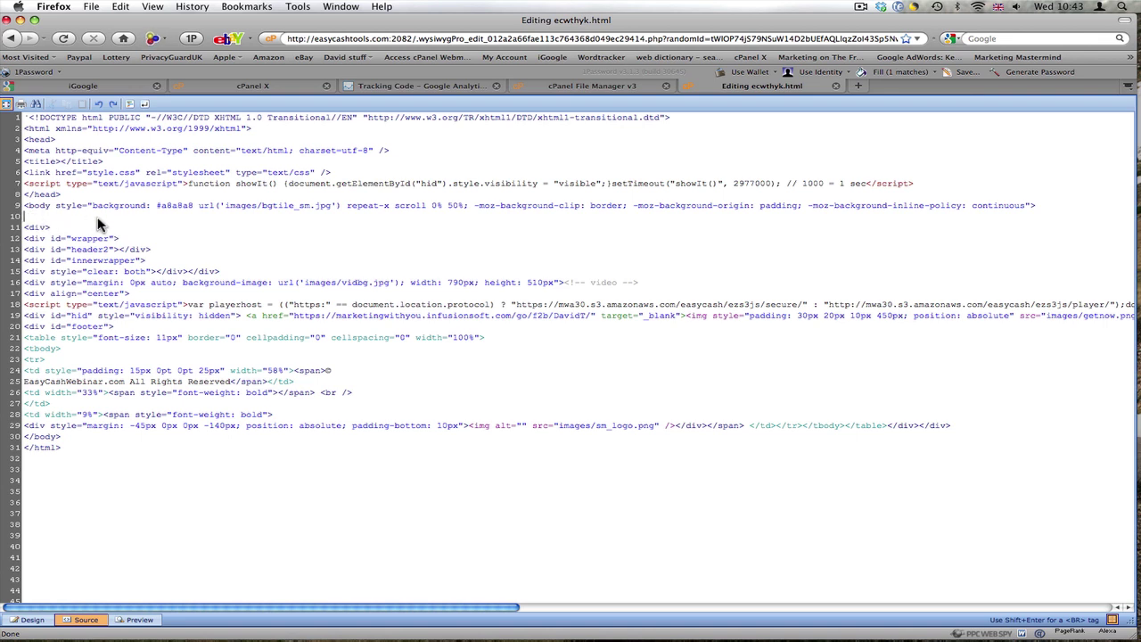
pyautogui.press('super')
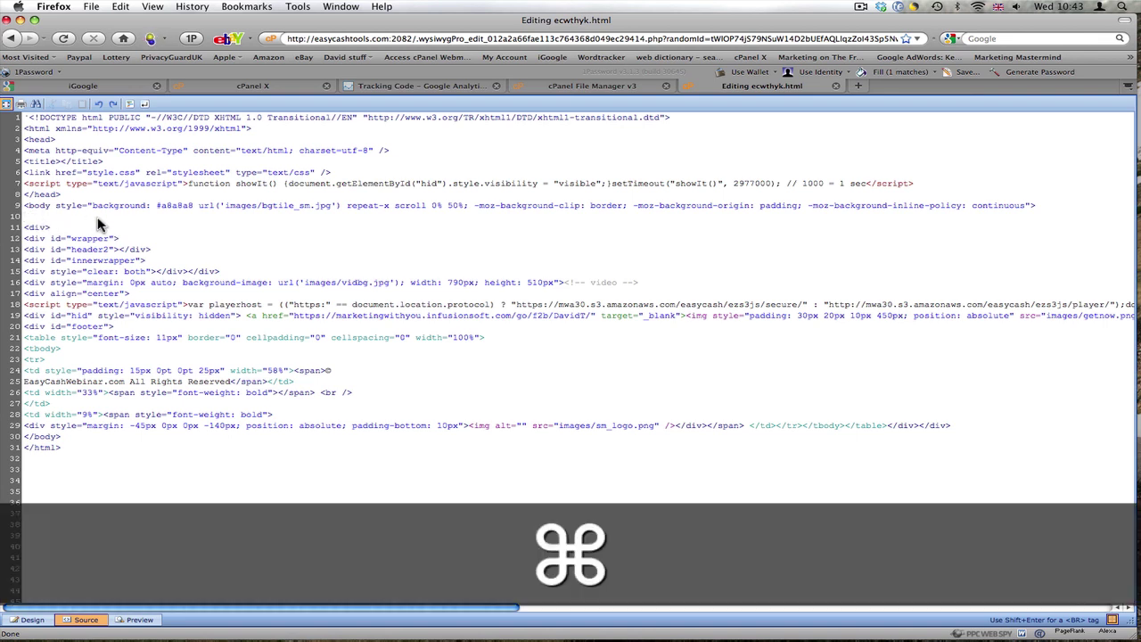
pyautogui.write('<script type="text/javascript">    var _gaq = _gaq || [];   _gaq.push([\'_setAccount\', \'UA-9738412-3\']);   _gaq.push([\'_trackPageview\']);    (function() {     var ga = document.createElement(\'script\'); ga.type = \'text/javascript\'; ga.async = true;     ga.src = (\'https:\' == document.location.protocol ? \'https://ssl\' : \'http://www\') + \'.google-analytics.com/ga.js\';     var s = document.getElementsByTagName(\'script\')[0]; s.parentNode.insertBefore(ga, s);   })();  </script>')
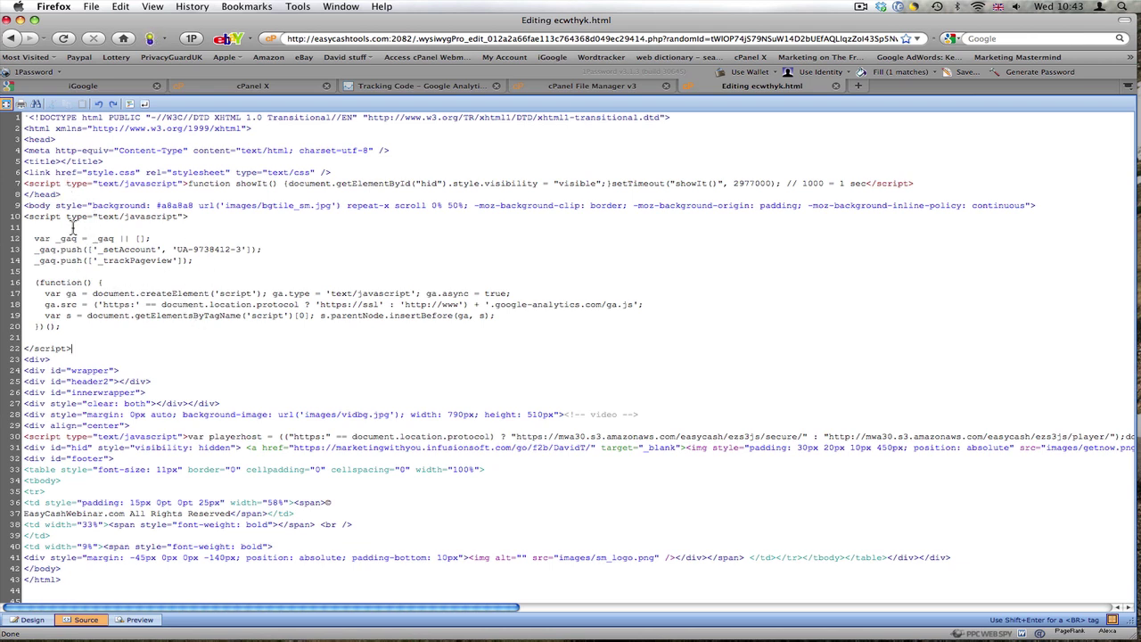
# Save ecwthyk.html from Design view and return to the public_html file list
pyautogui.click(32, 620)
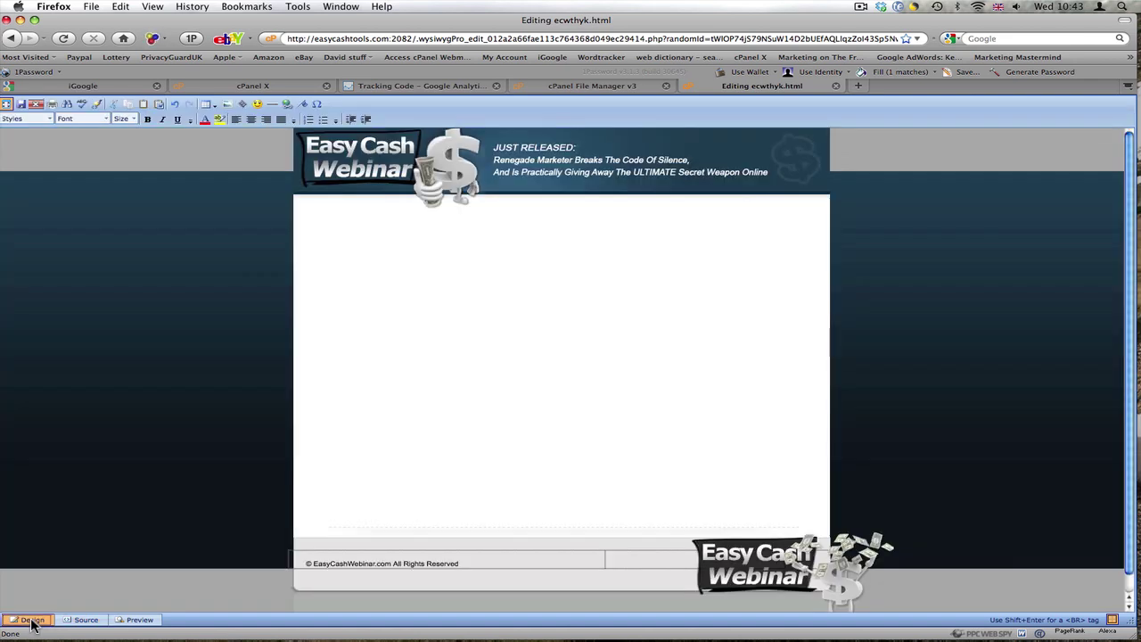
pyautogui.click(22, 104)
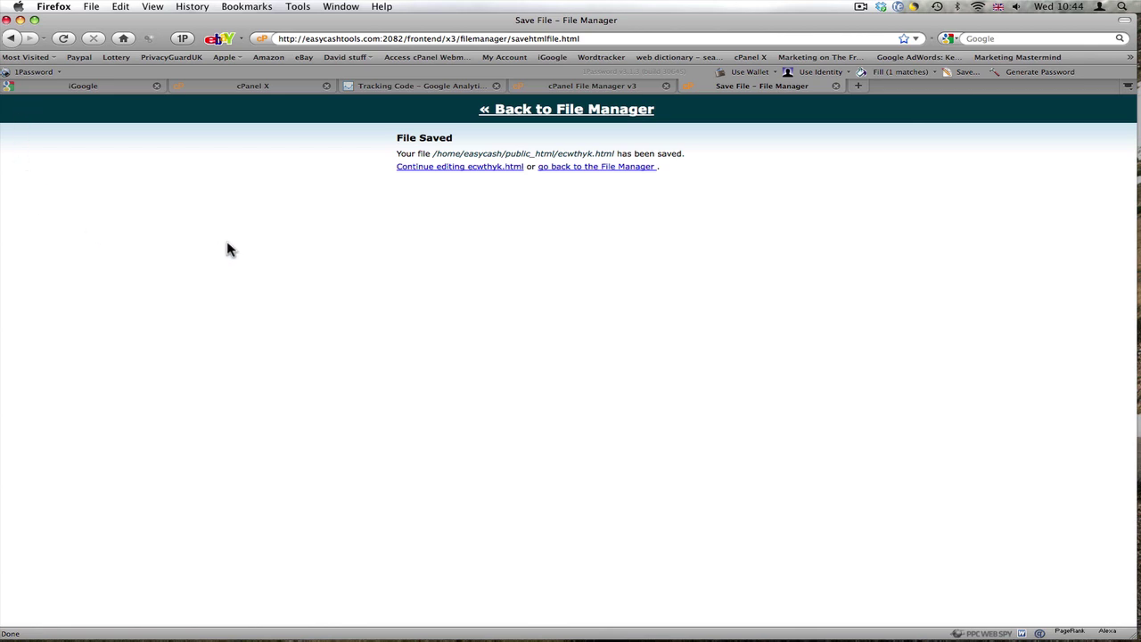
pyautogui.click(644, 168)
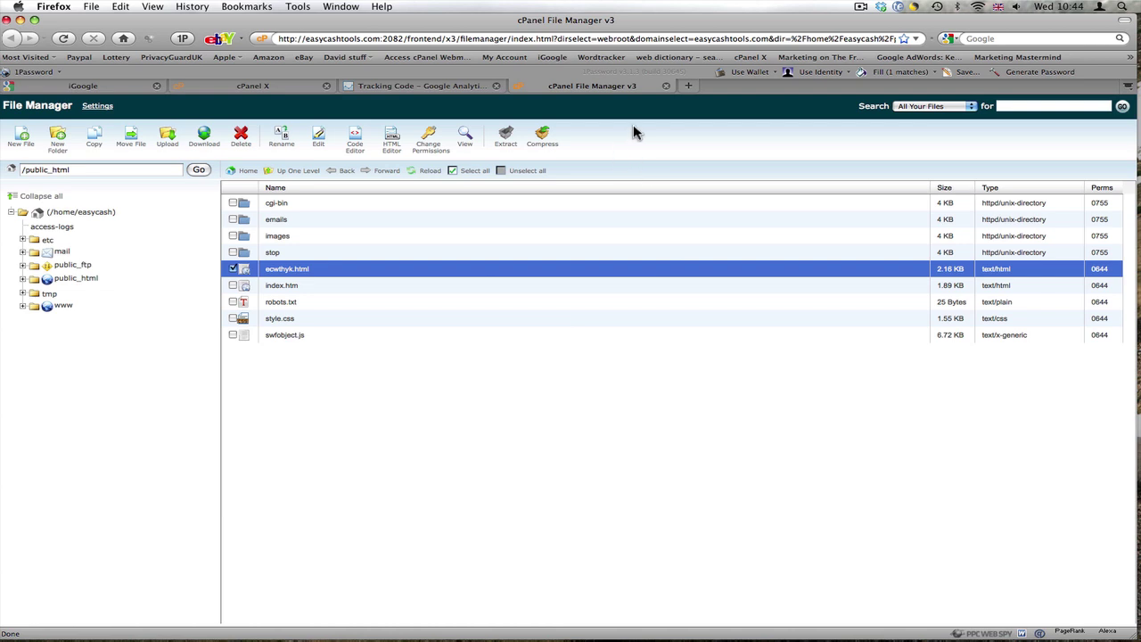
# Close the File Manager tab so the live easycashtools.com home page shows
pyautogui.click(667, 86)
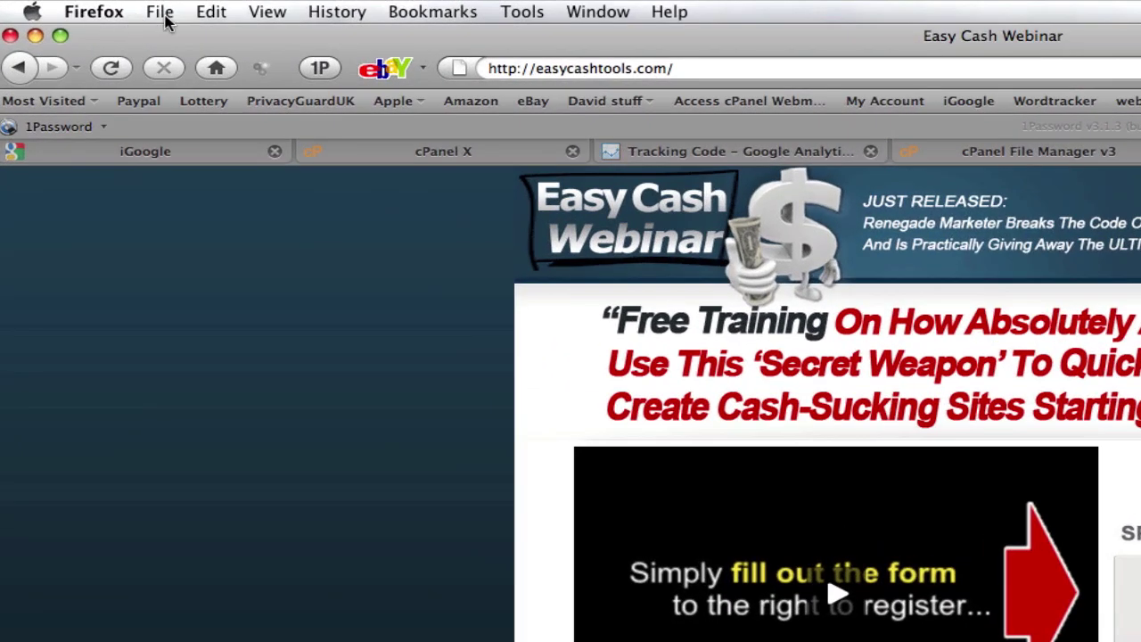
# Open View > Page Source for the live easycashtools.com home page
pyautogui.click(267, 12)
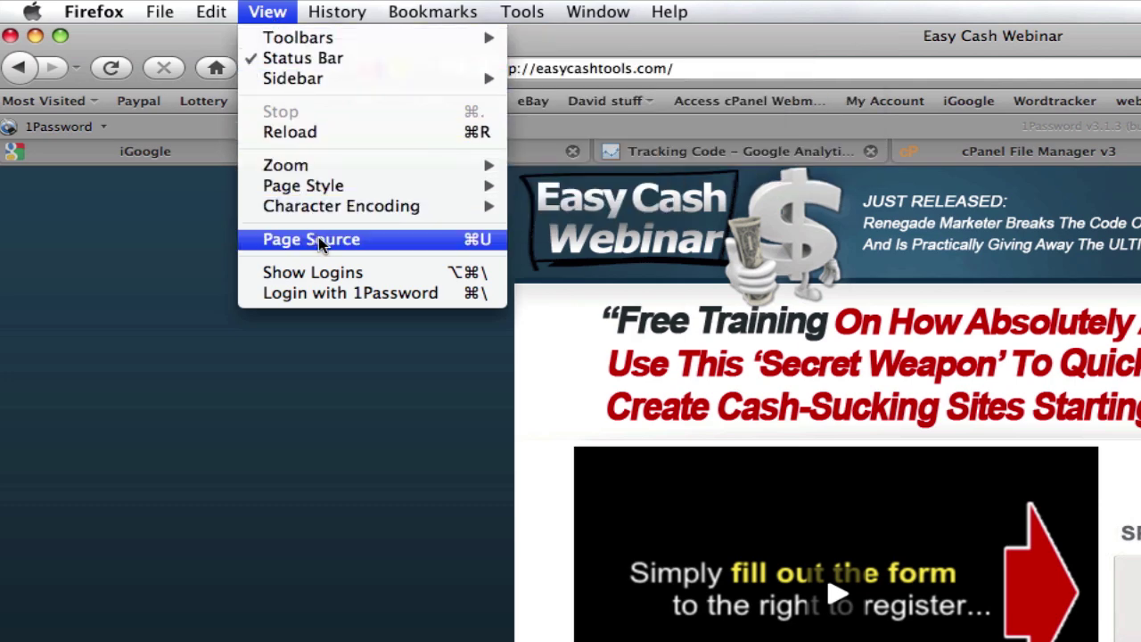
pyautogui.click(319, 242)
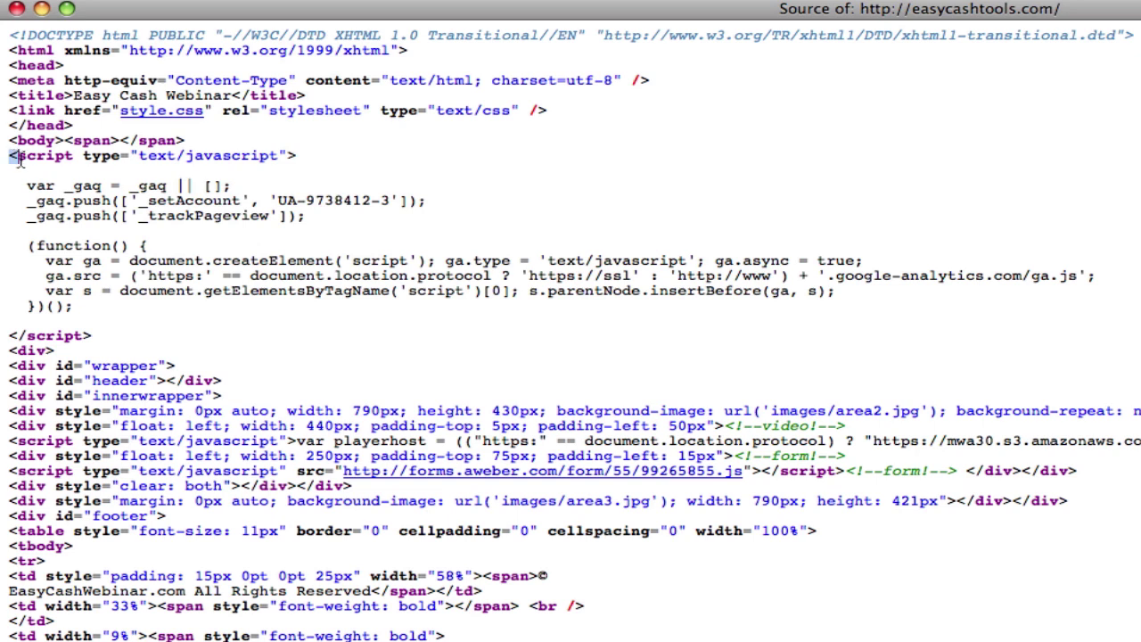
# Highlight the Google Analytics script after the body tag, then close the source window
pyautogui.moveTo(9, 157); pyautogui.dragTo(127, 348)
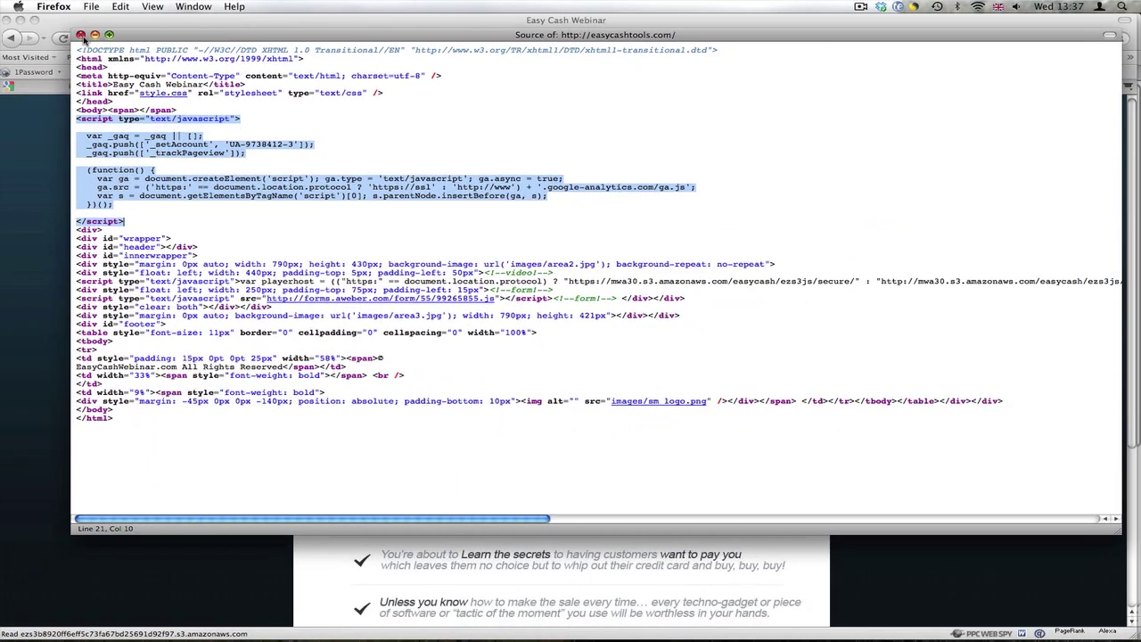
pyautogui.click(80, 35)
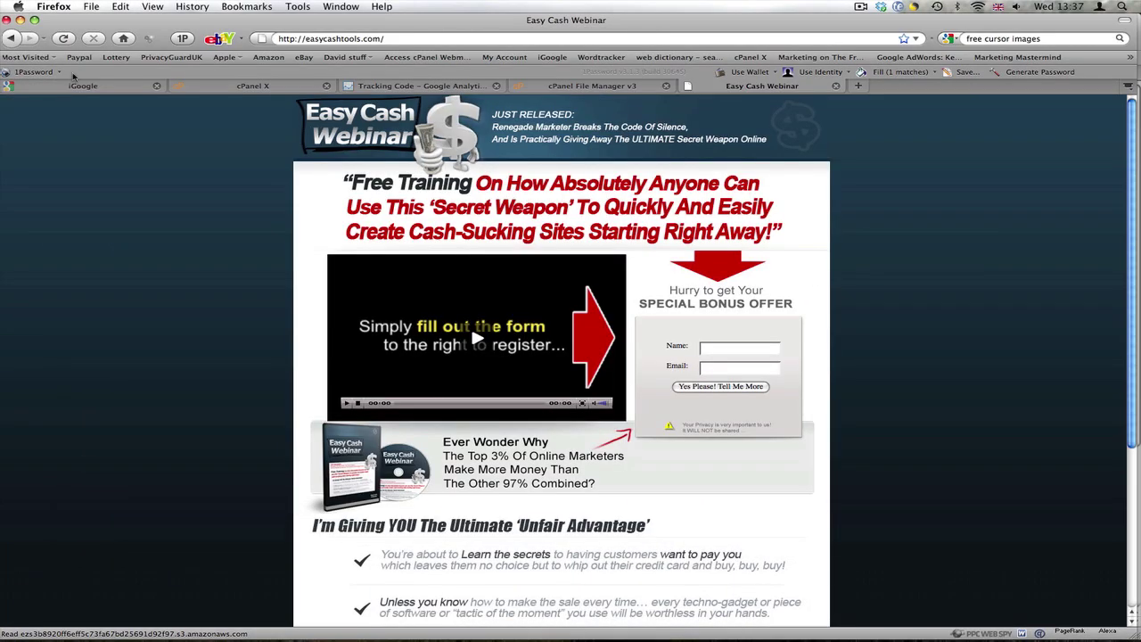